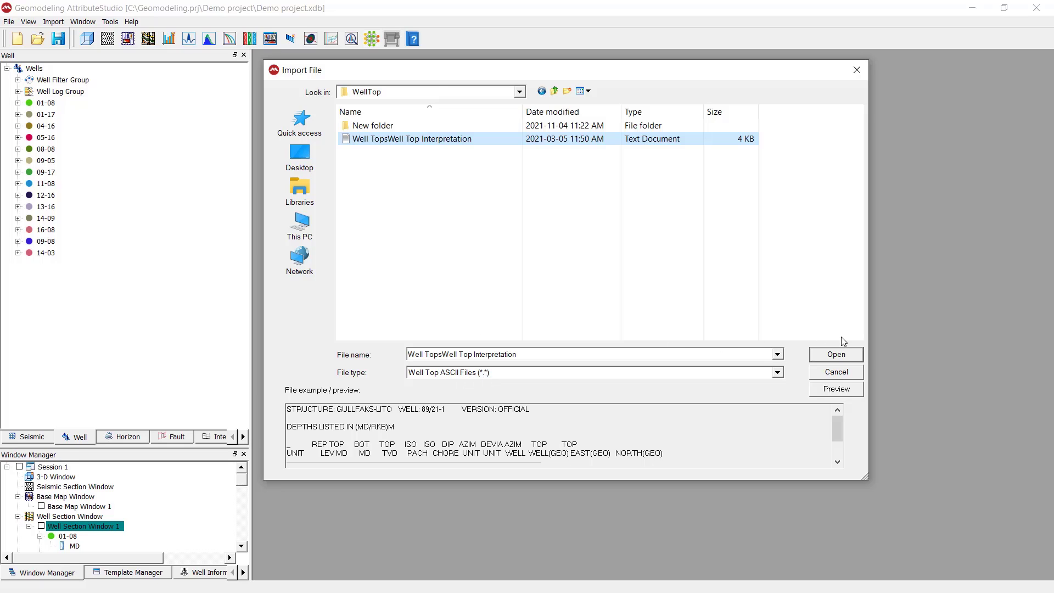
# Step: Open the Well Top Interpretation text file from the WellTop folder for well tops import
pyautogui.click(841, 351)
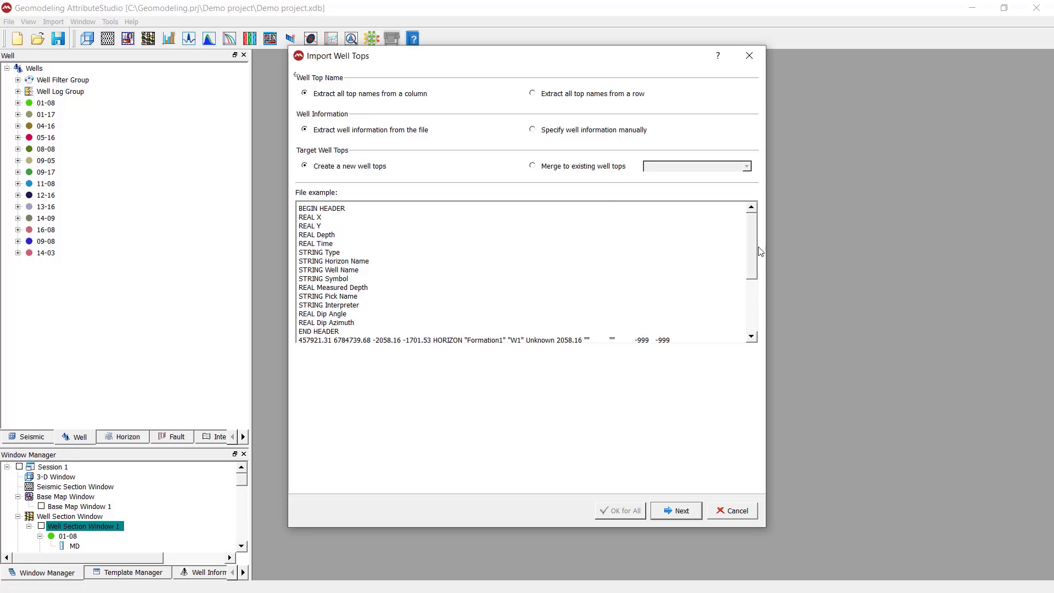
# Step: Try reading top names from a row (Top I to Top V), then revert to column extraction
pyautogui.moveTo(751, 254); pyautogui.dragTo(750, 297)
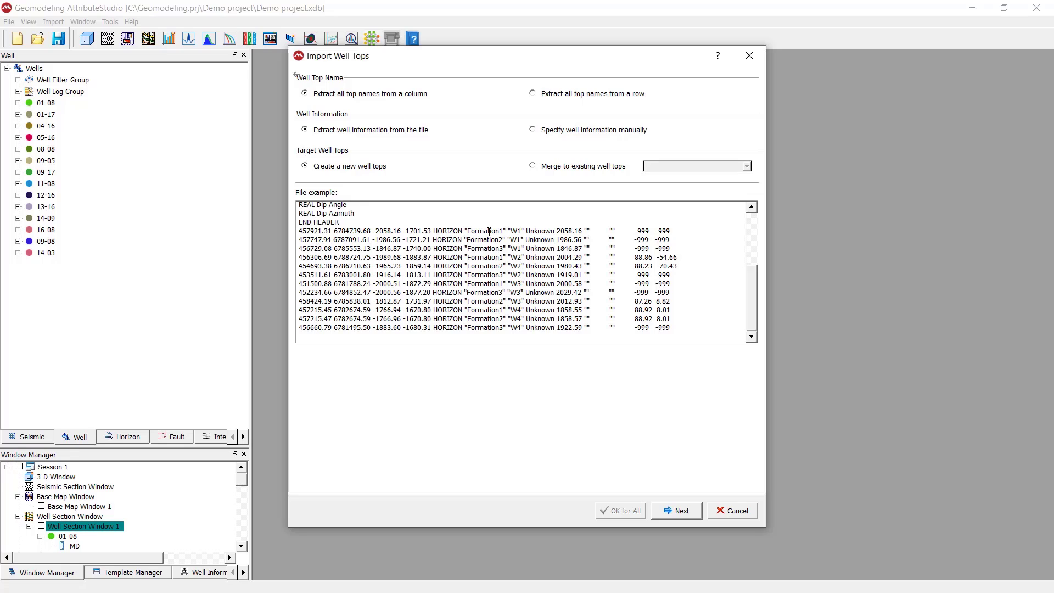
pyautogui.click(532, 93)
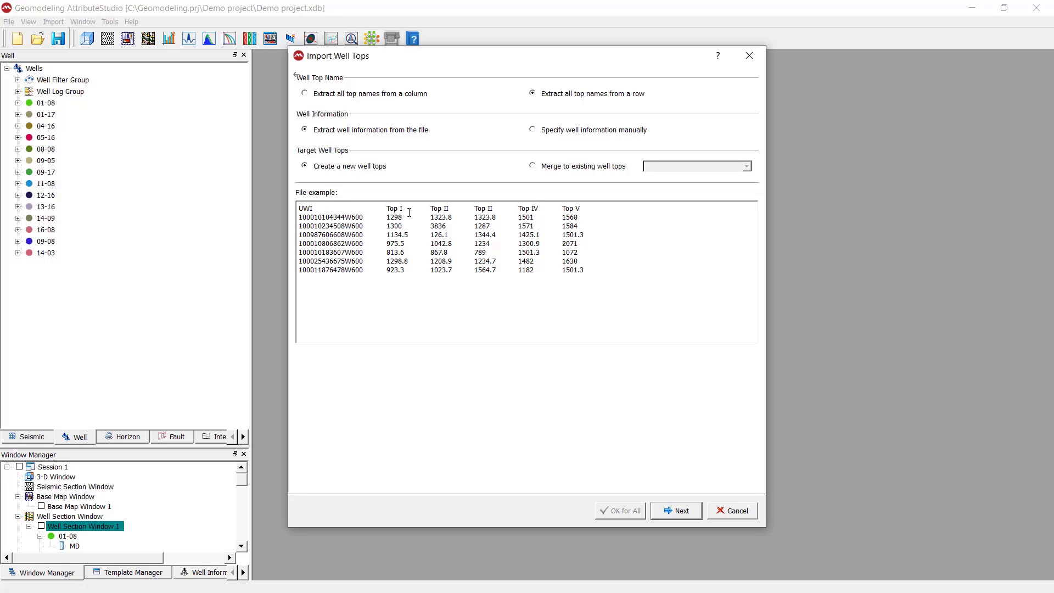
pyautogui.moveTo(387, 209); pyautogui.dragTo(591, 210)
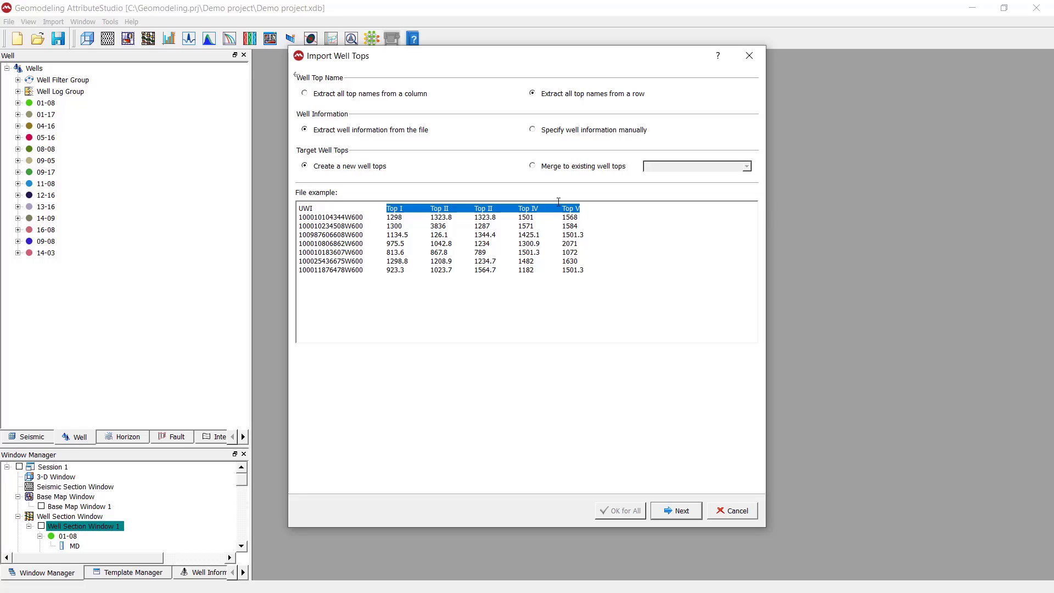
pyautogui.click(414, 275)
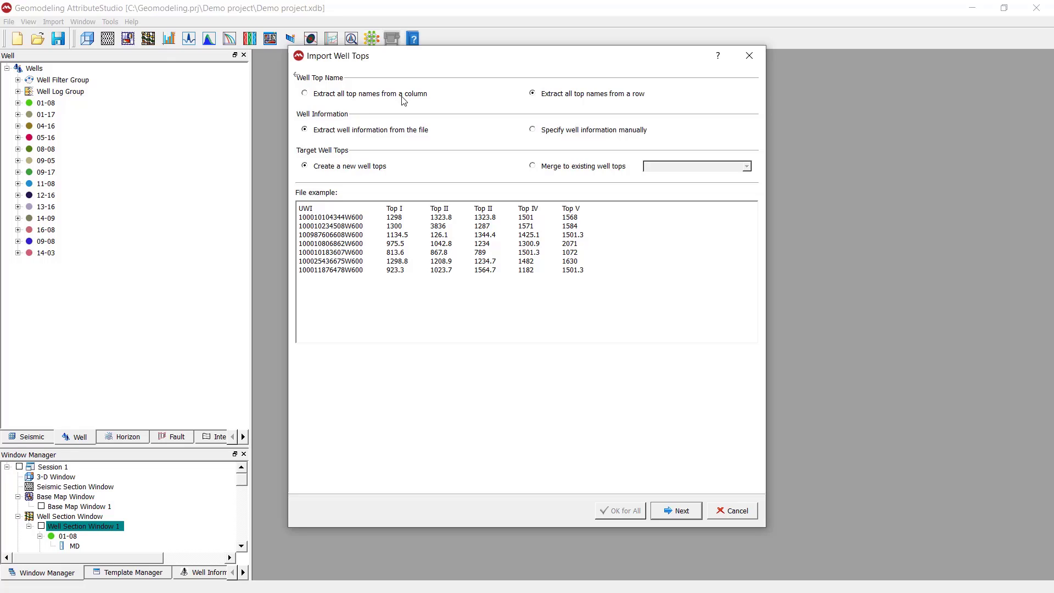
pyautogui.click(330, 96)
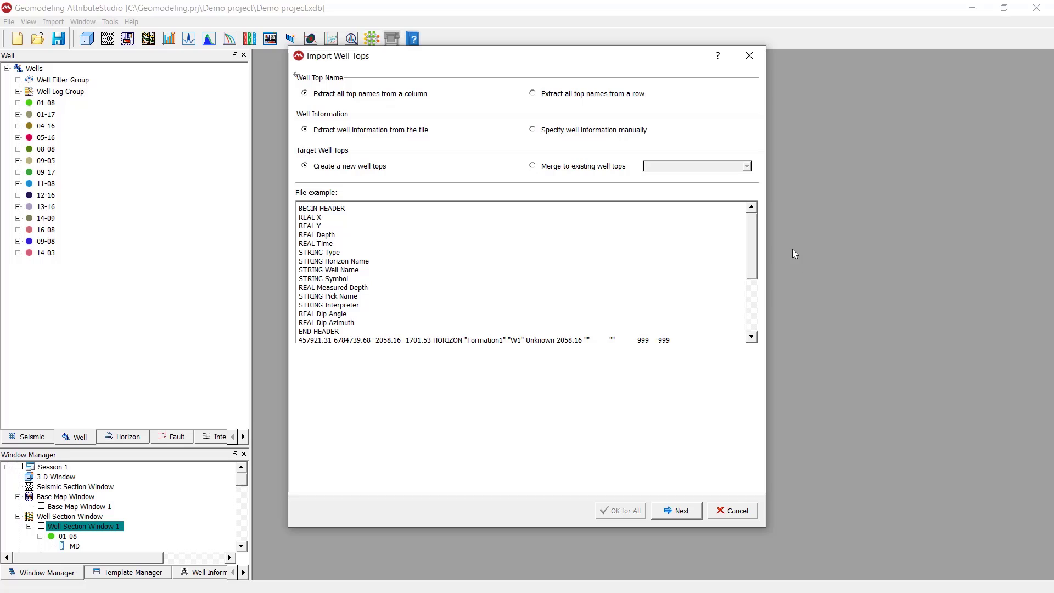
# Step: Choose 'Create a new well tops' instead of merging, and continue to delimiter settings
pyautogui.moveTo(757, 272); pyautogui.dragTo(758, 317)
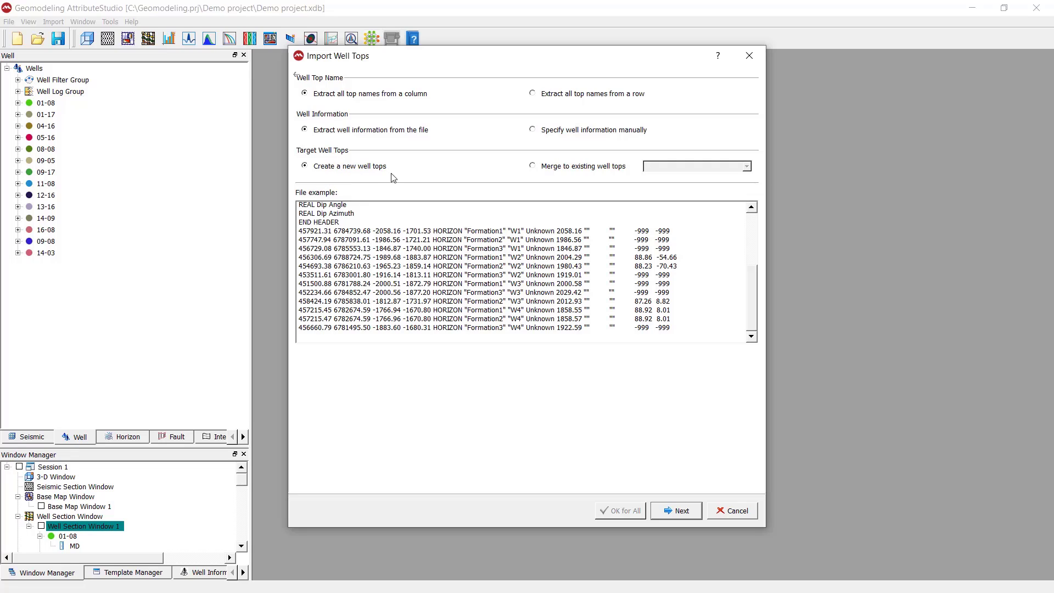
pyautogui.click(557, 166)
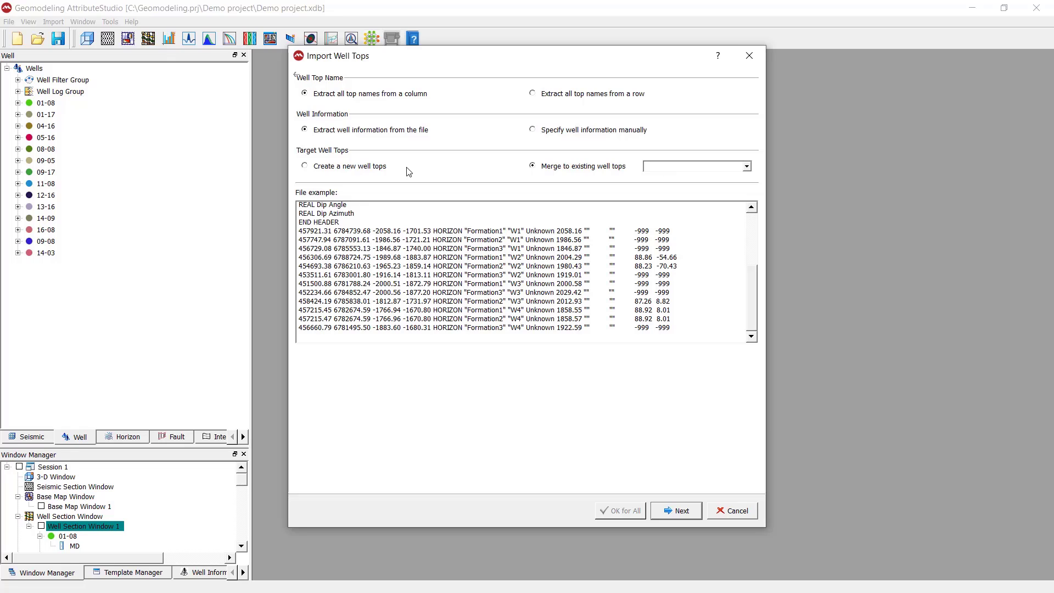
pyautogui.click(382, 166)
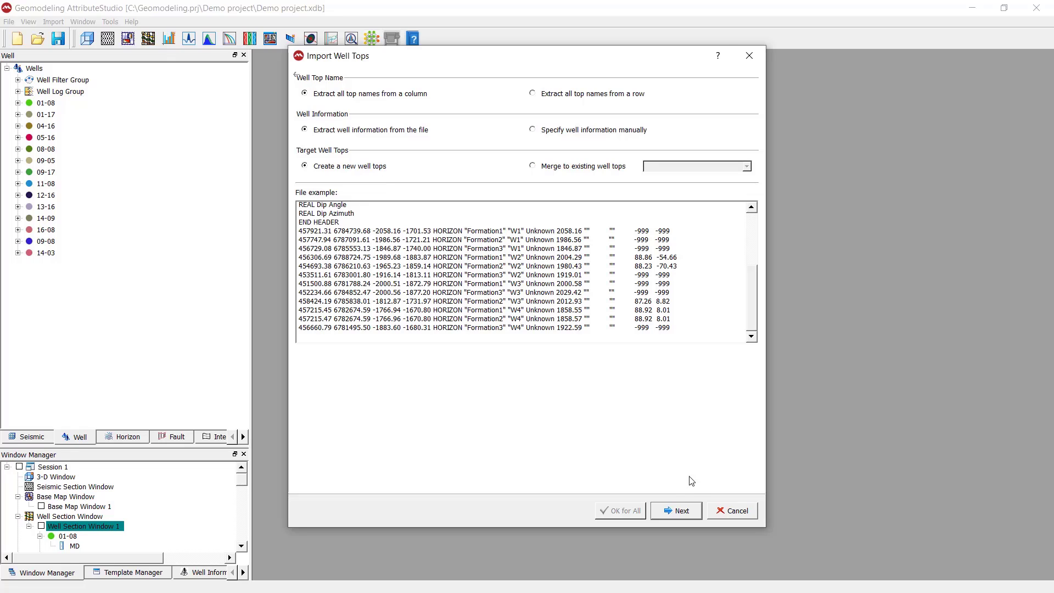
pyautogui.click(683, 508)
# Step: Reposition the Import Well Tops dialog and check the -999 invalid value
pyautogui.moveTo(436, 62); pyautogui.dragTo(404, 65)
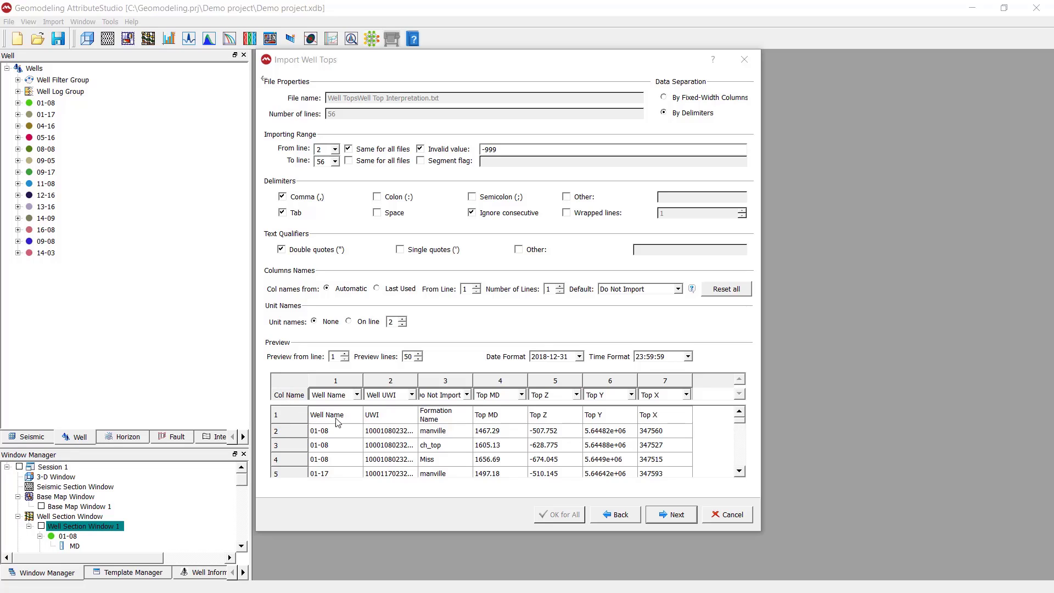
pyautogui.click(301, 433)
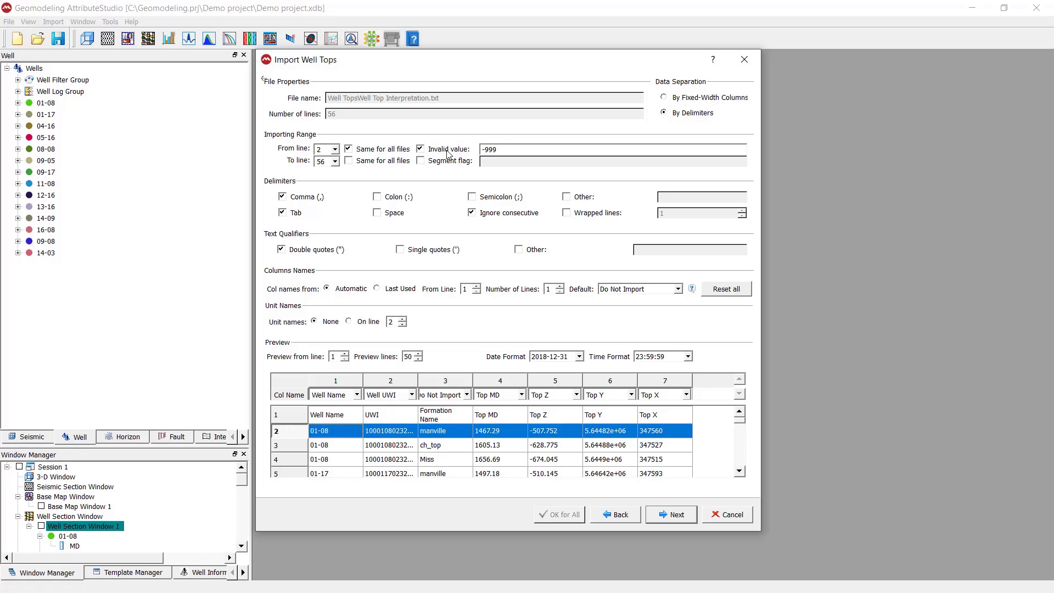
pyautogui.doubleClick(499, 149)
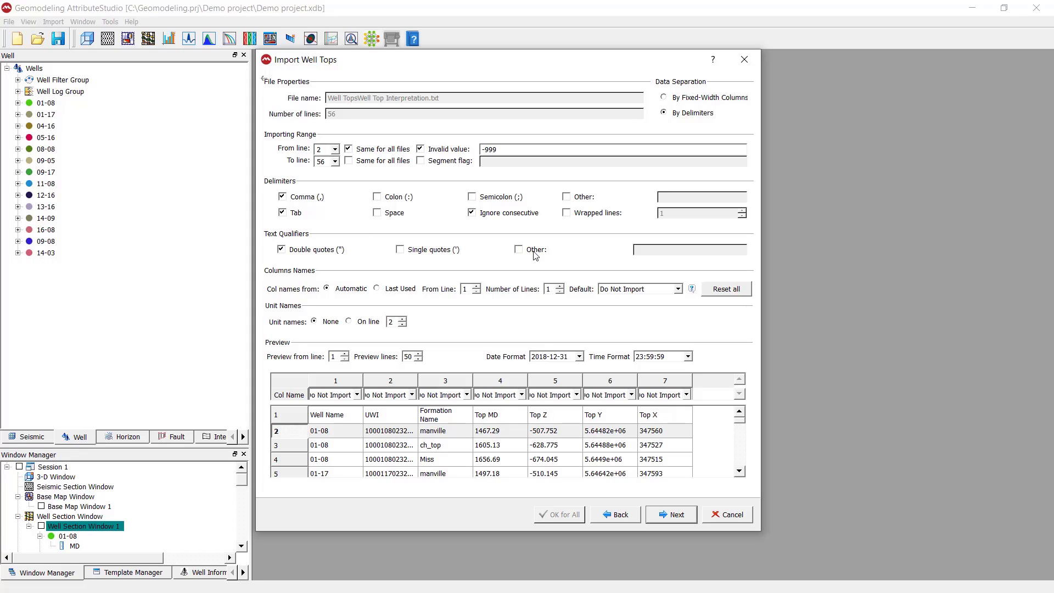
pyautogui.click(305, 254)
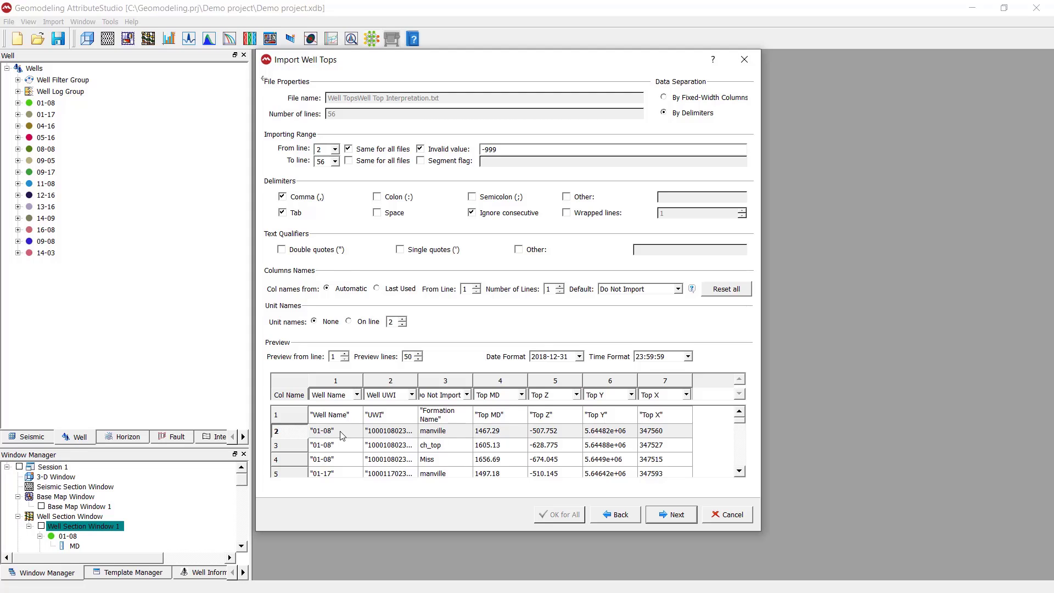
pyautogui.click(294, 250)
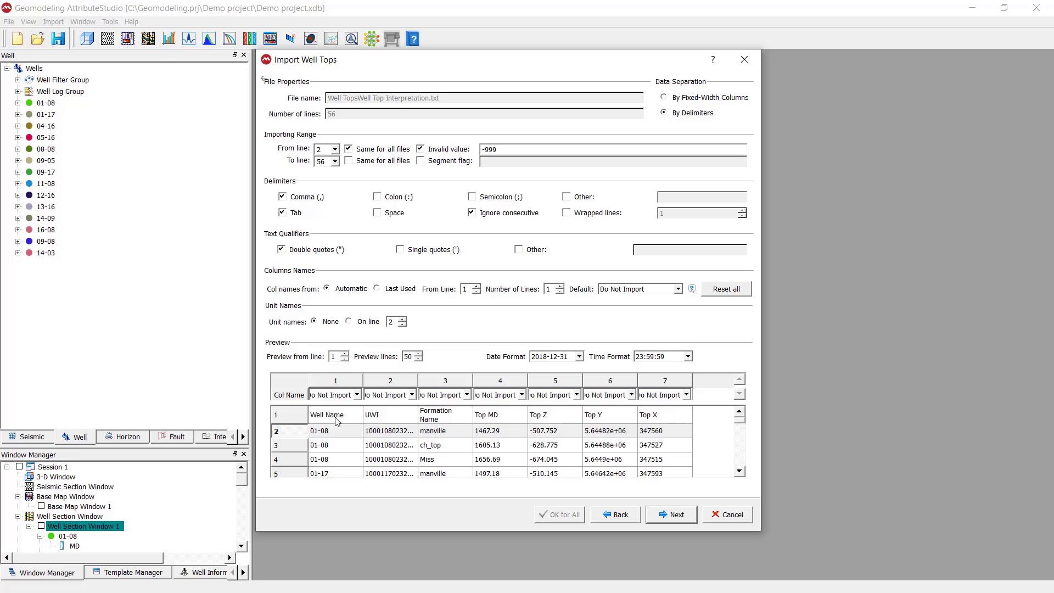
# Step: Map columns 1–4 to Well Name, Well UWI, Well Top and Top MD
pyautogui.click(356, 395)
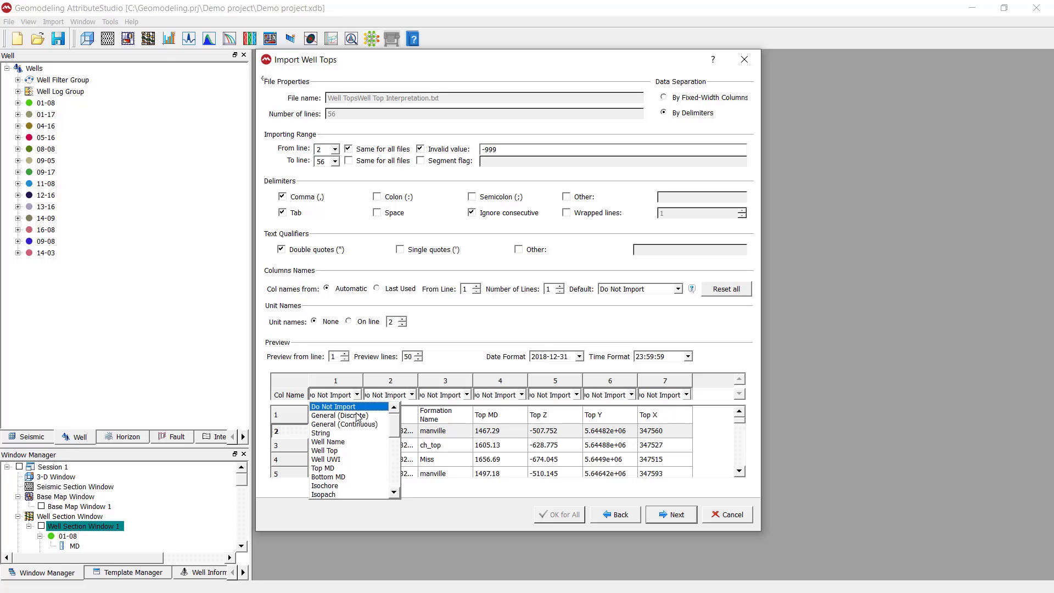
pyautogui.click(352, 442)
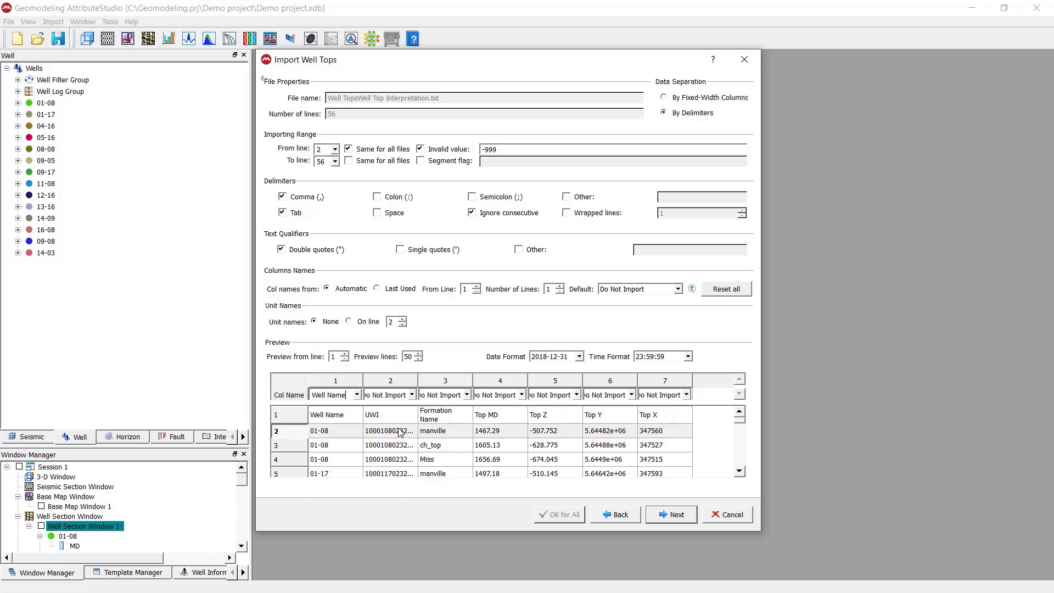
pyautogui.click(415, 395)
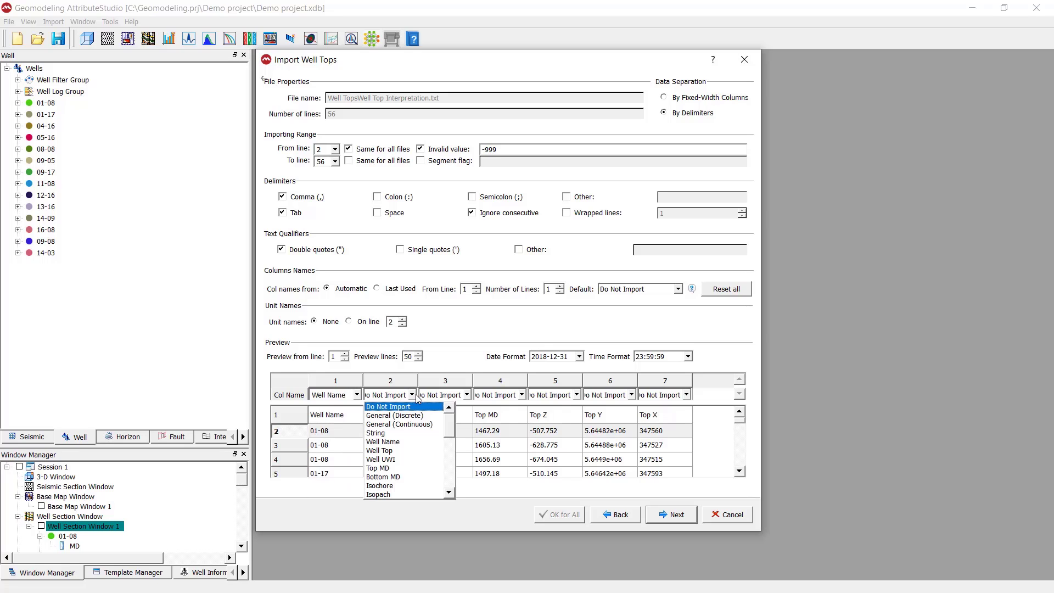
pyautogui.click(396, 460)
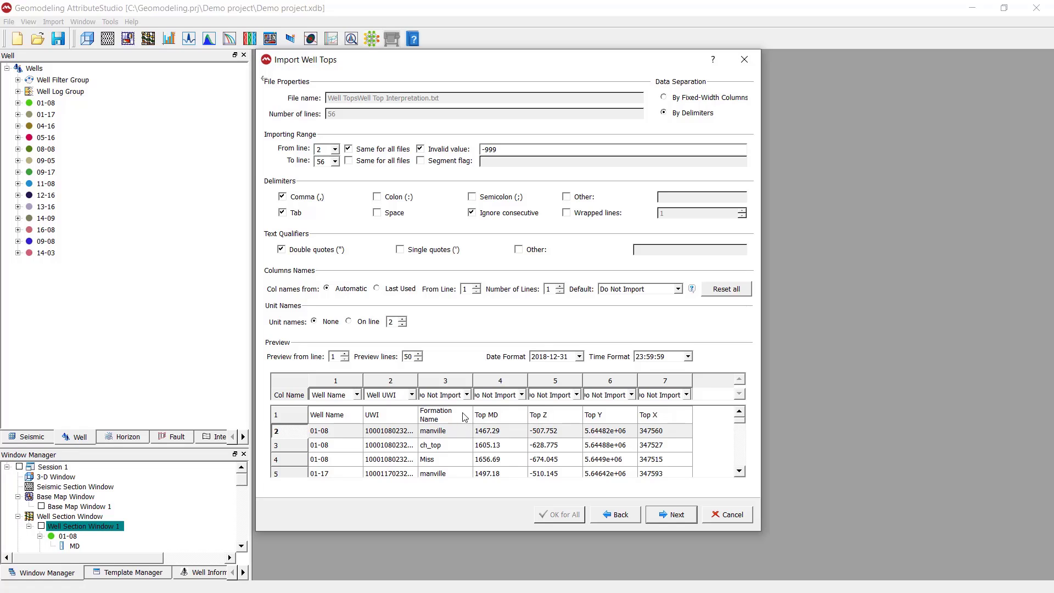
pyautogui.click(467, 395)
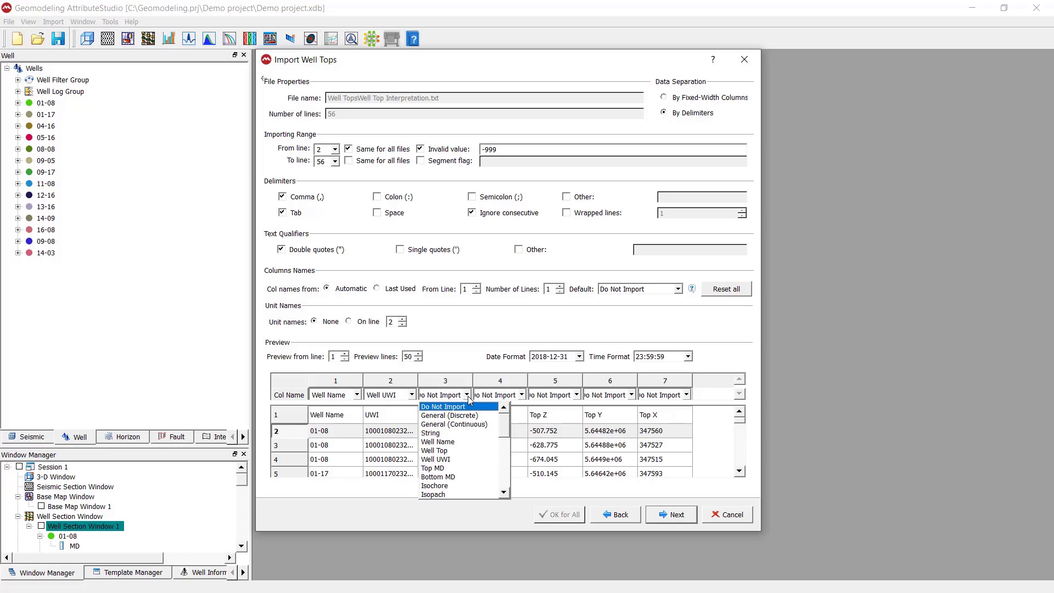
pyautogui.click(468, 451)
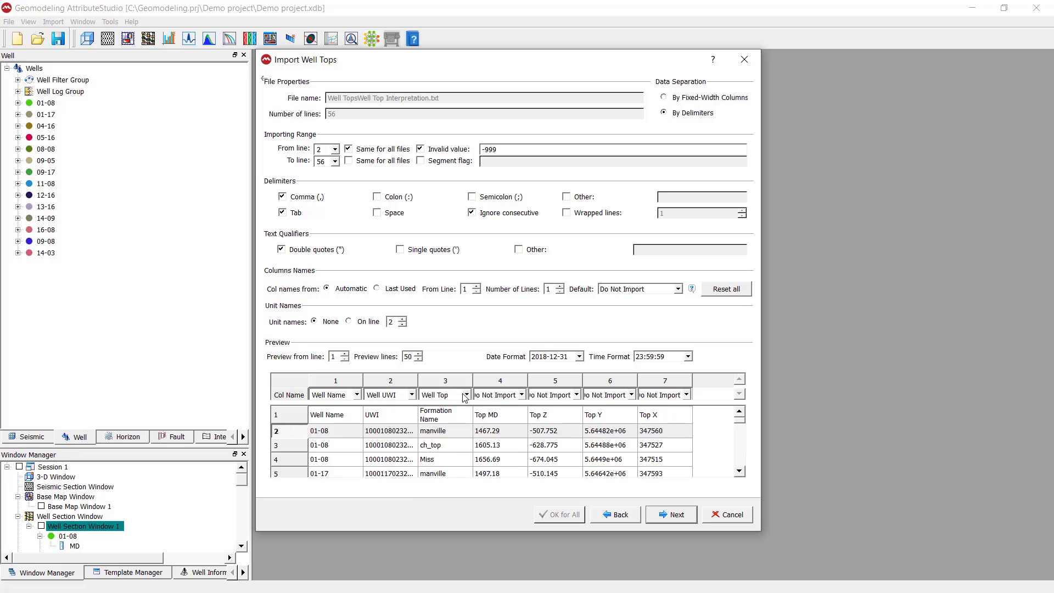
pyautogui.click(525, 398)
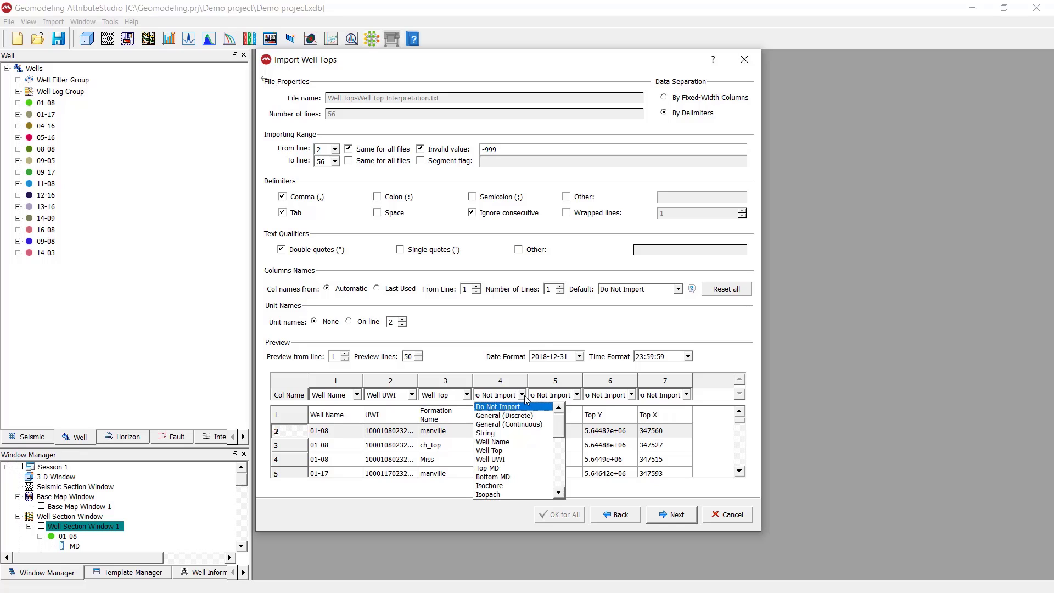
pyautogui.click(509, 469)
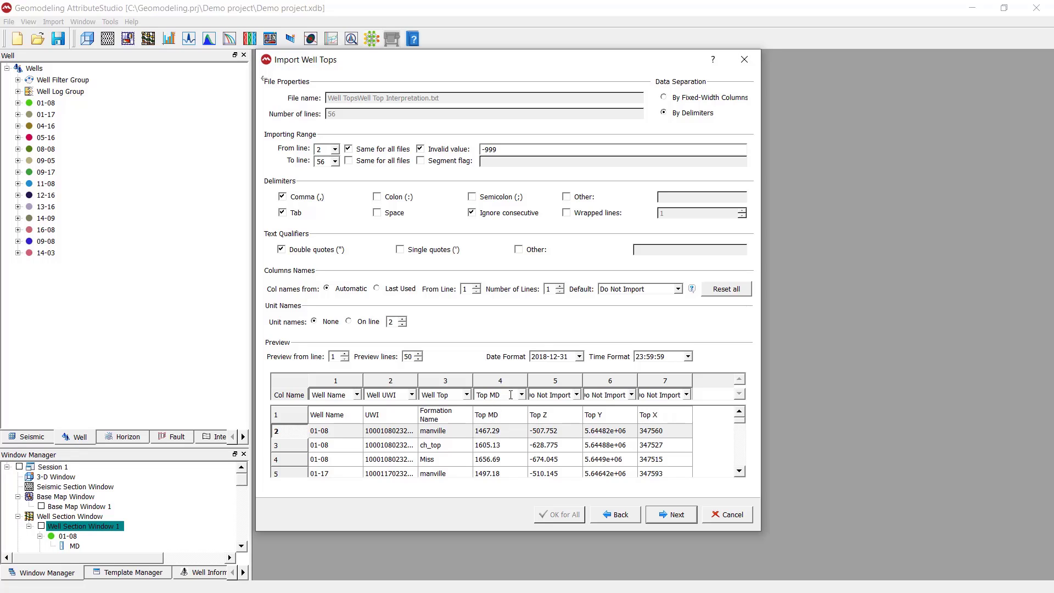
# Step: Map column 5 to Top Z and column 6 to Top Y, then open column 7's choices
pyautogui.click(577, 395)
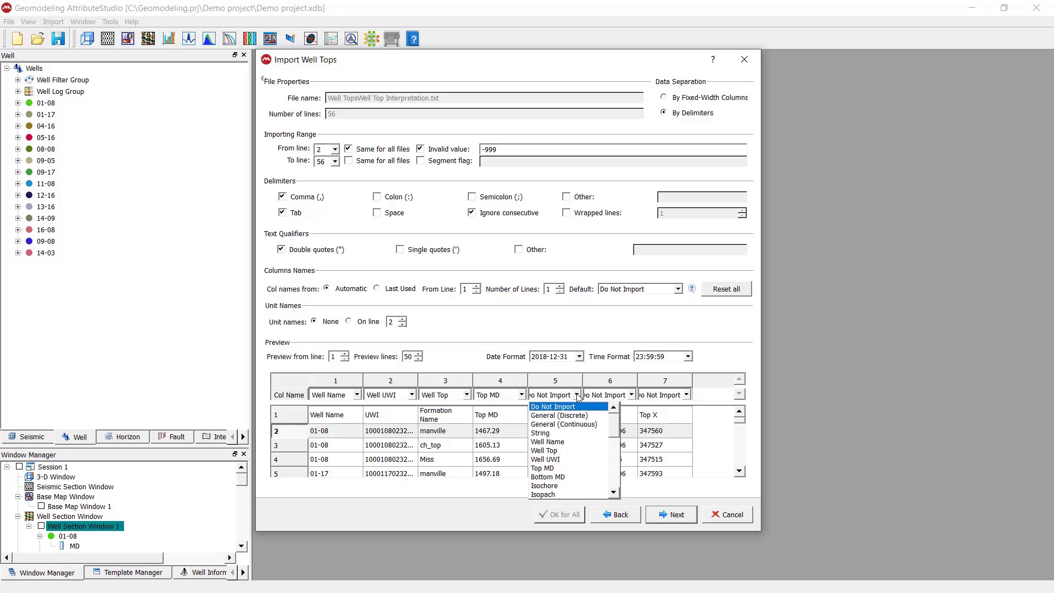
pyautogui.scroll(-5, 575, 431)
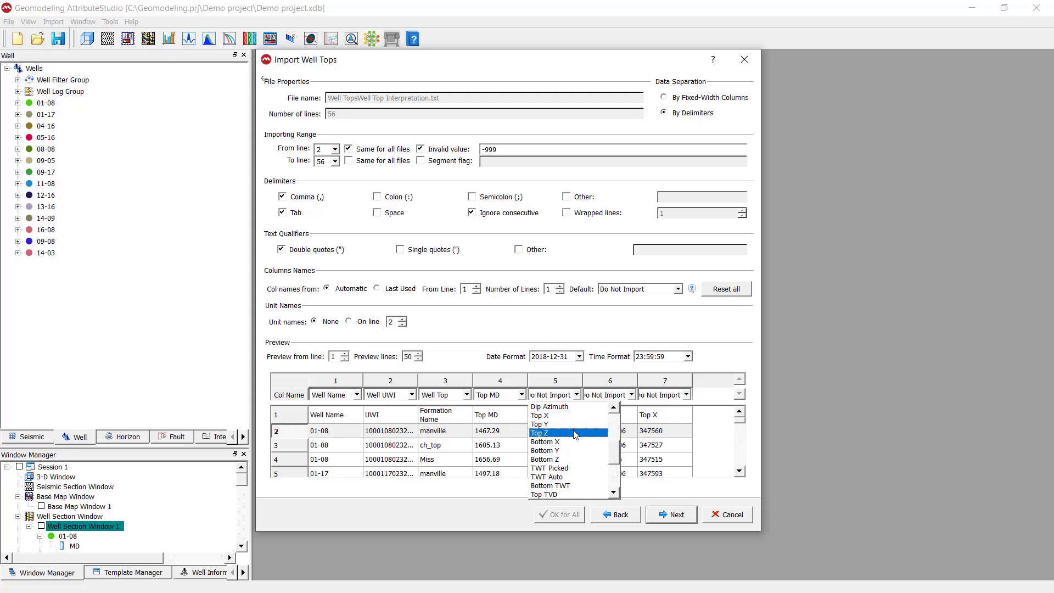
pyautogui.click(575, 433)
pyautogui.click(631, 394)
pyautogui.scroll(-3, 609, 447)
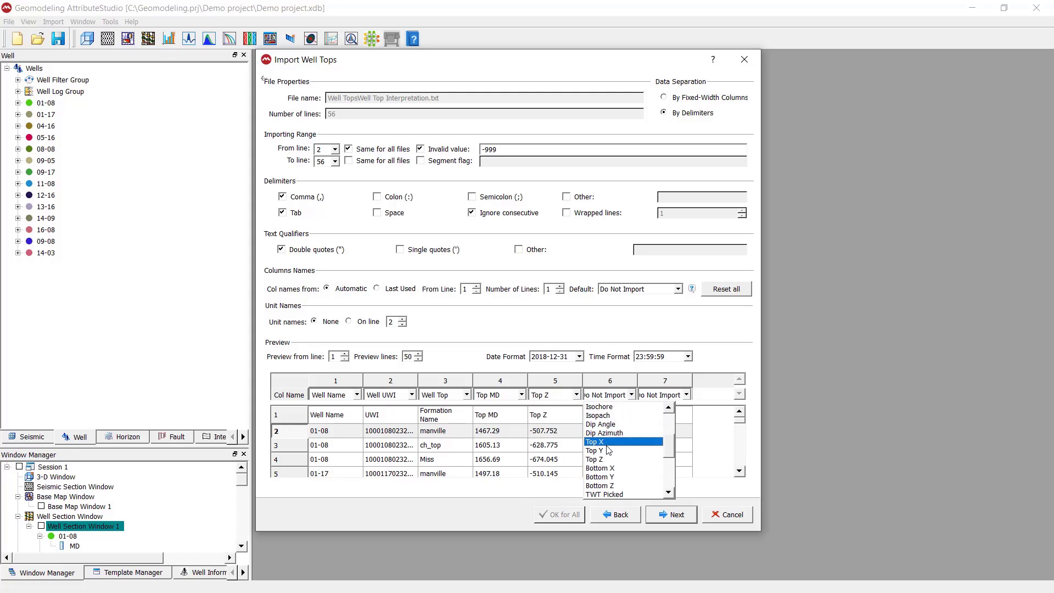
pyautogui.click(604, 432)
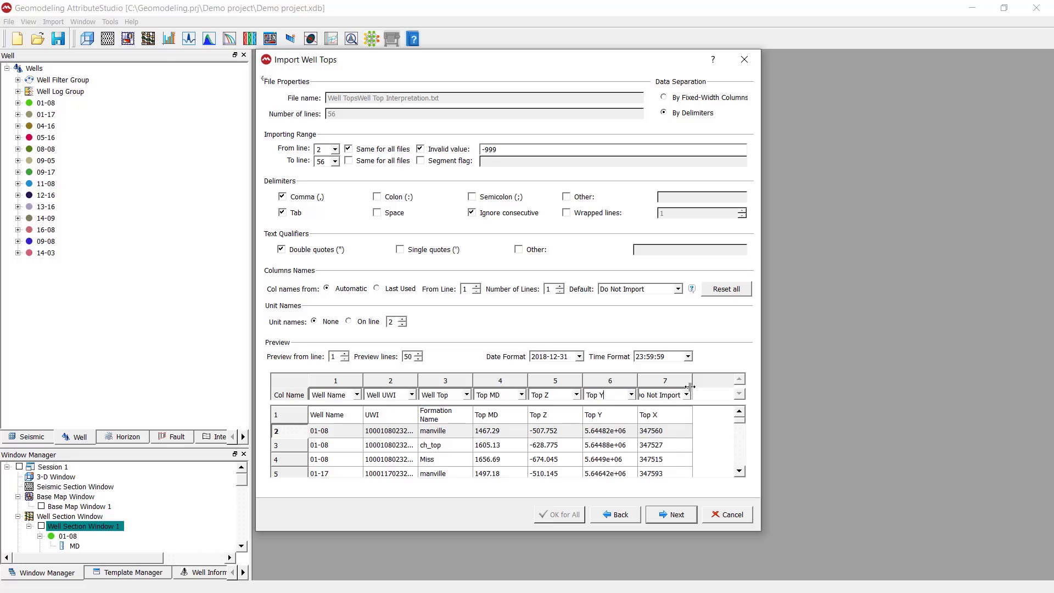
pyautogui.click(686, 395)
pyautogui.scroll(-3, 675, 440)
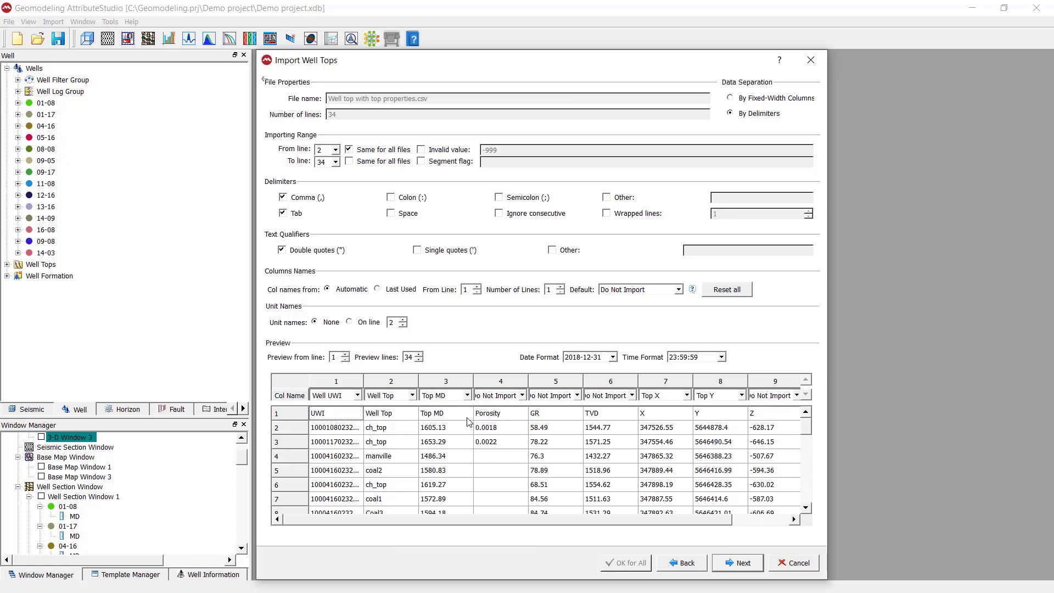
# Step: Map column 4 as Porosity and column 5 as the GR attribute
pyautogui.click(510, 418)
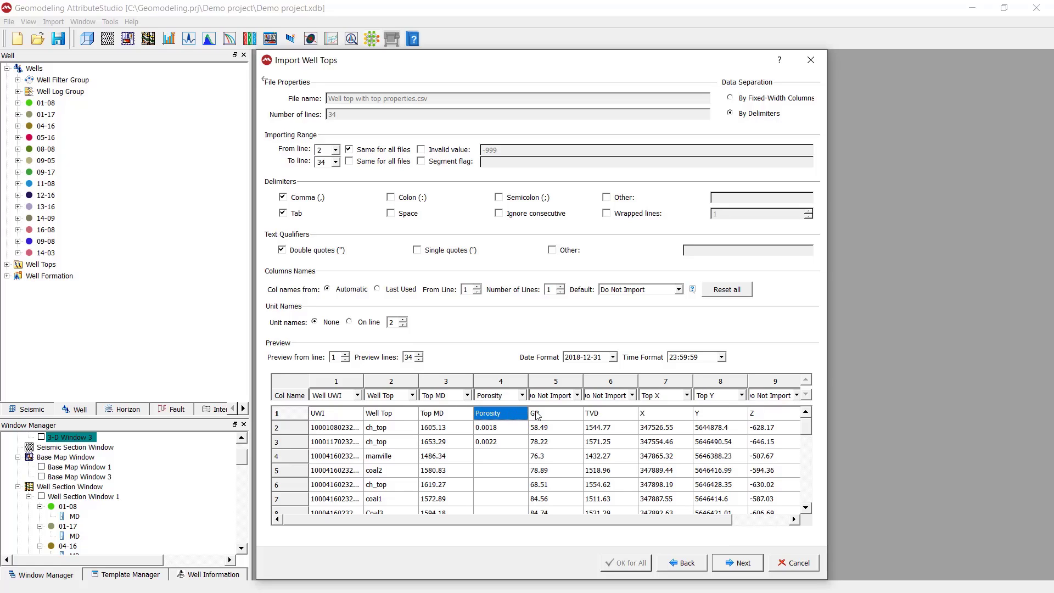
pyautogui.click(573, 417)
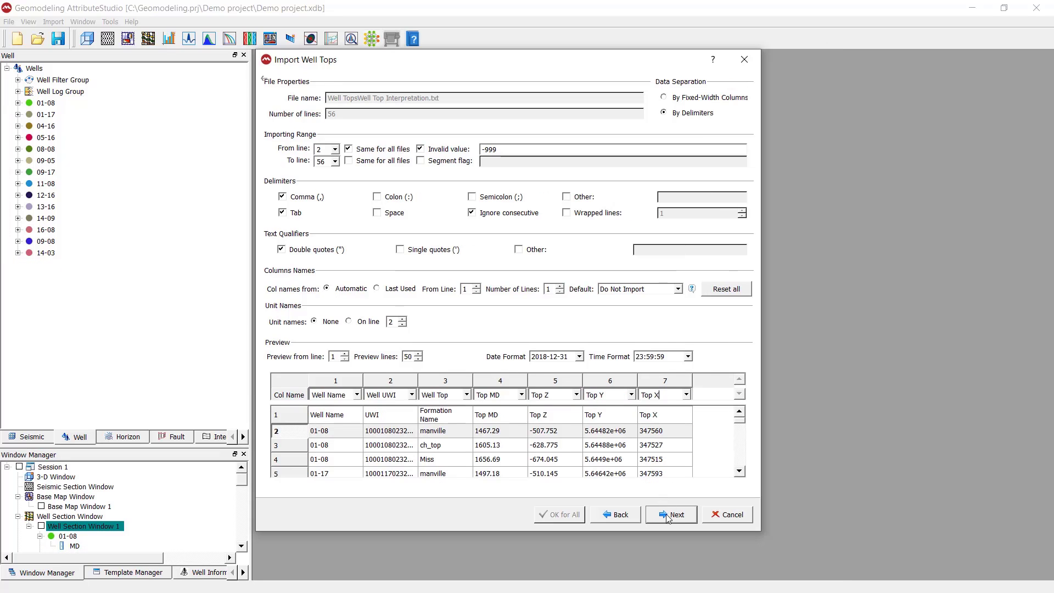
# Step: On the attribute properties page, leave Z values un-negated and choose Other Coordinate System
pyautogui.click(667, 516)
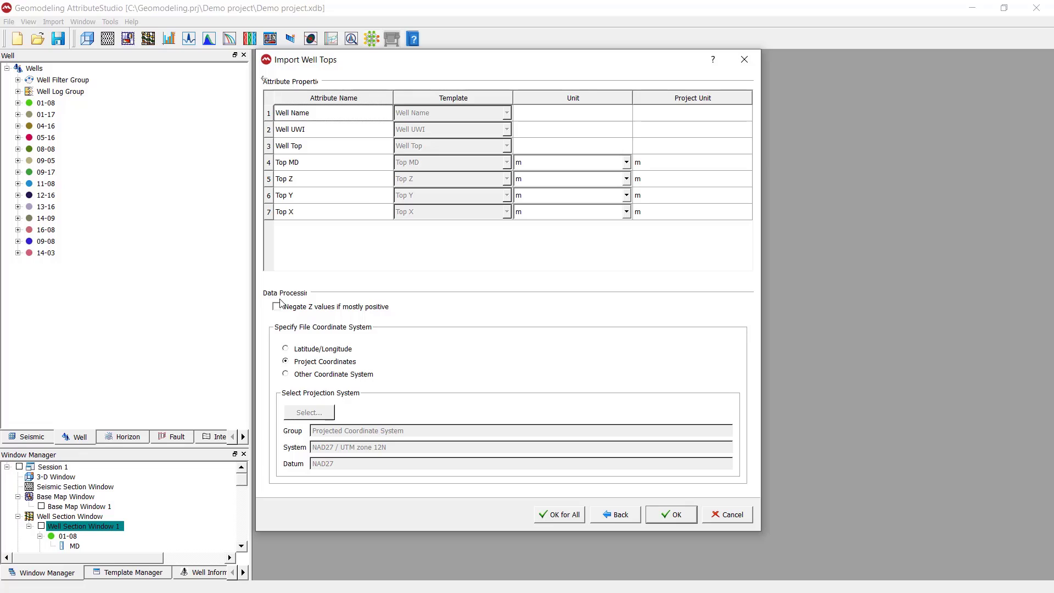
pyautogui.click(302, 309)
pyautogui.click(295, 310)
pyautogui.click(300, 377)
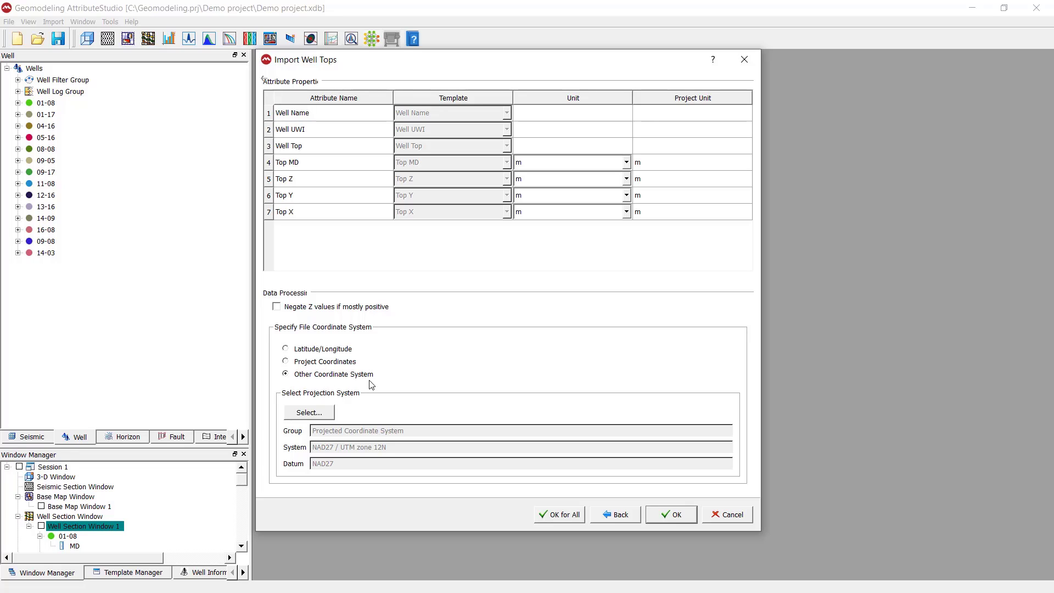
pyautogui.click(312, 415)
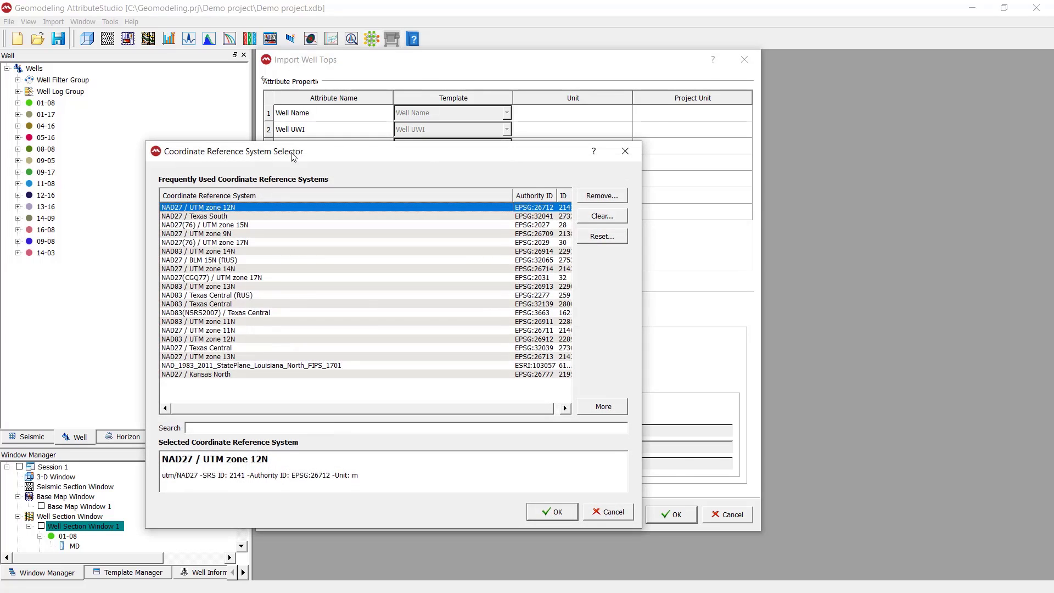
pyautogui.moveTo(264, 160); pyautogui.dragTo(511, 149)
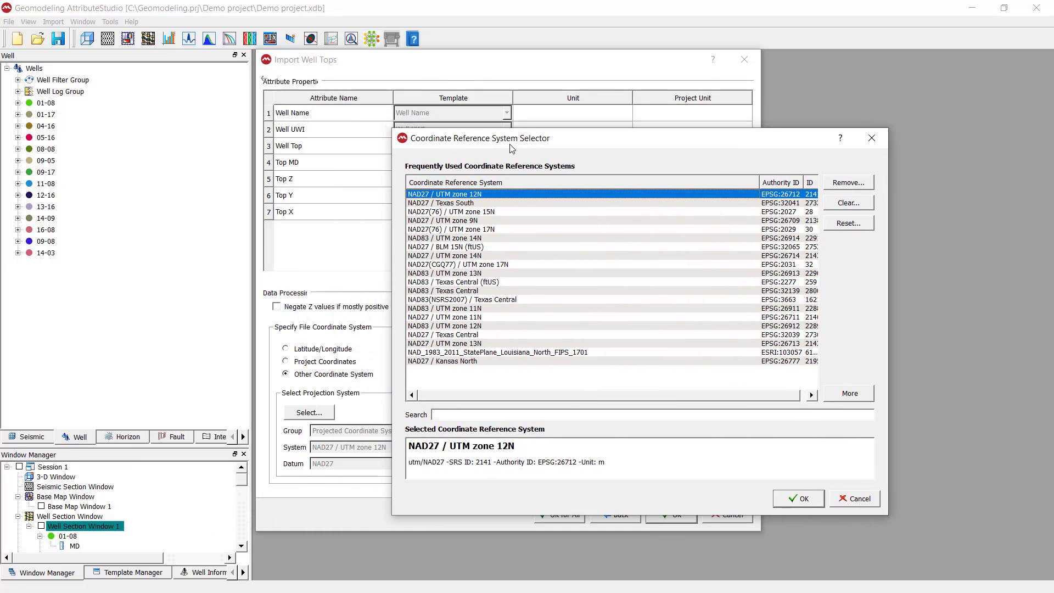
pyautogui.click(872, 138)
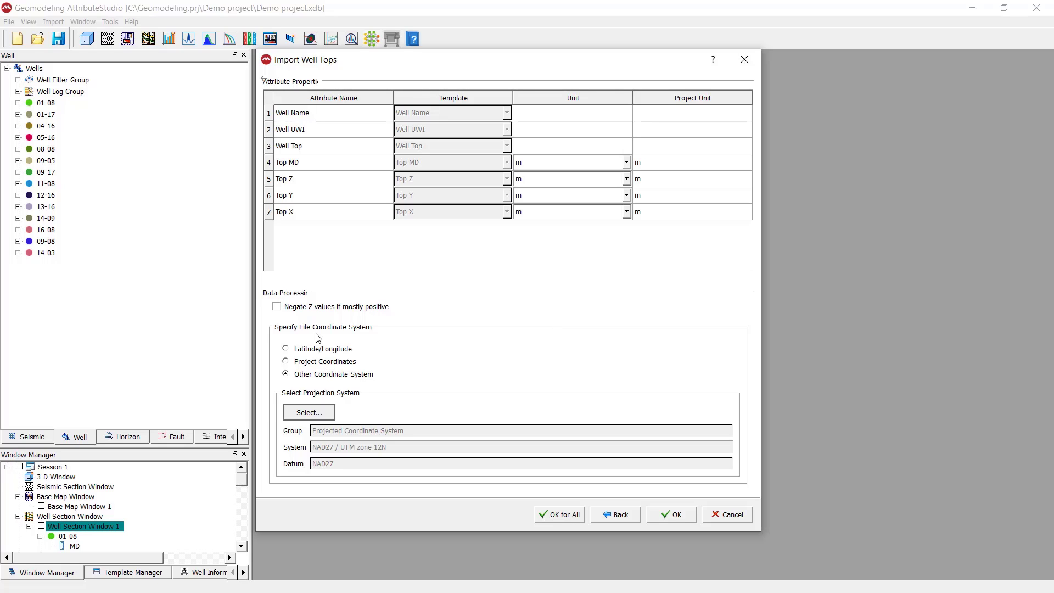
# Step: Import the tops file using Project Coordinates
pyautogui.click(290, 362)
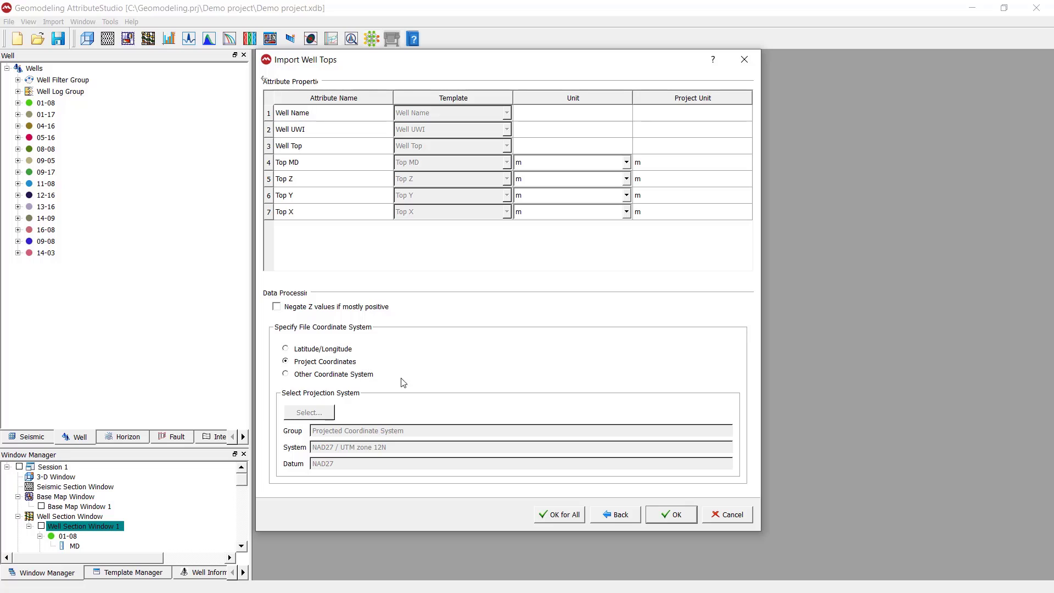
pyautogui.click(670, 515)
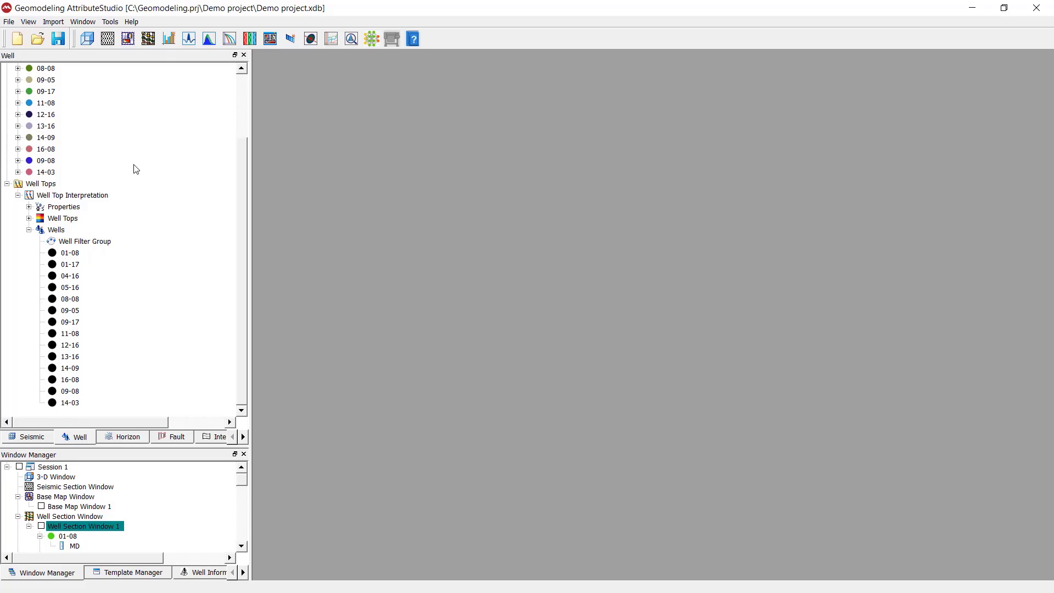
pyautogui.scroll(3, 131, 220)
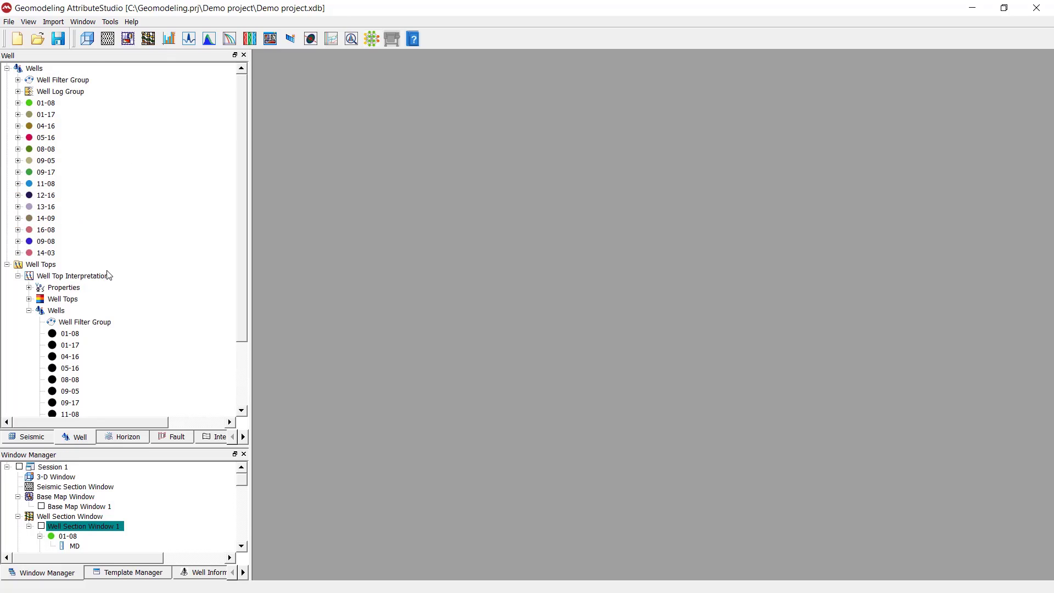
# Step: Expand Well Tops in the Well tree to show the interpretation's Properties
pyautogui.click(56, 276)
pyautogui.click(46, 264)
pyautogui.click(7, 68)
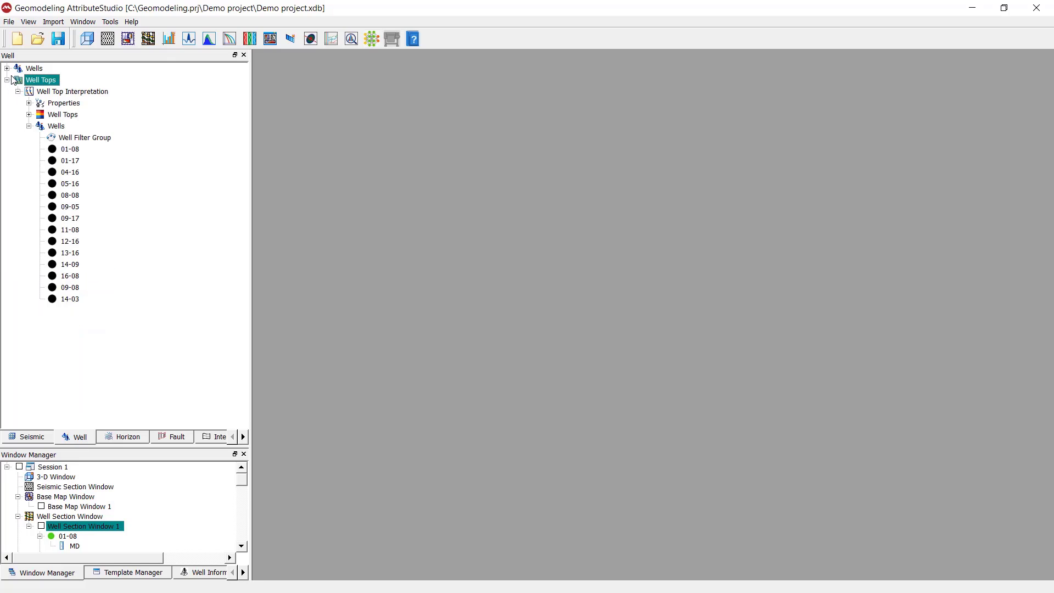
pyautogui.click(8, 68)
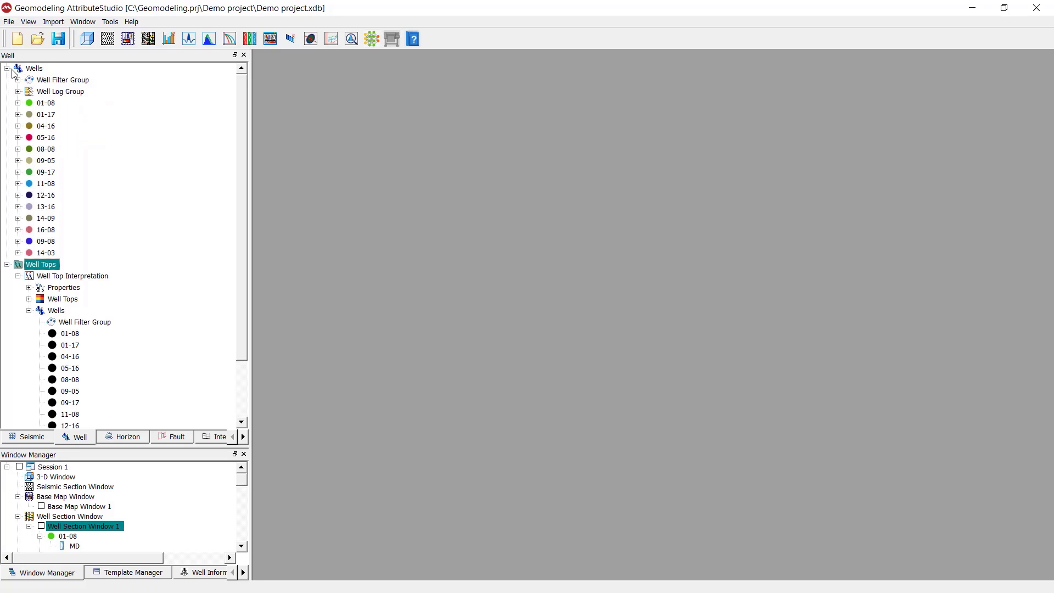
pyautogui.click(7, 68)
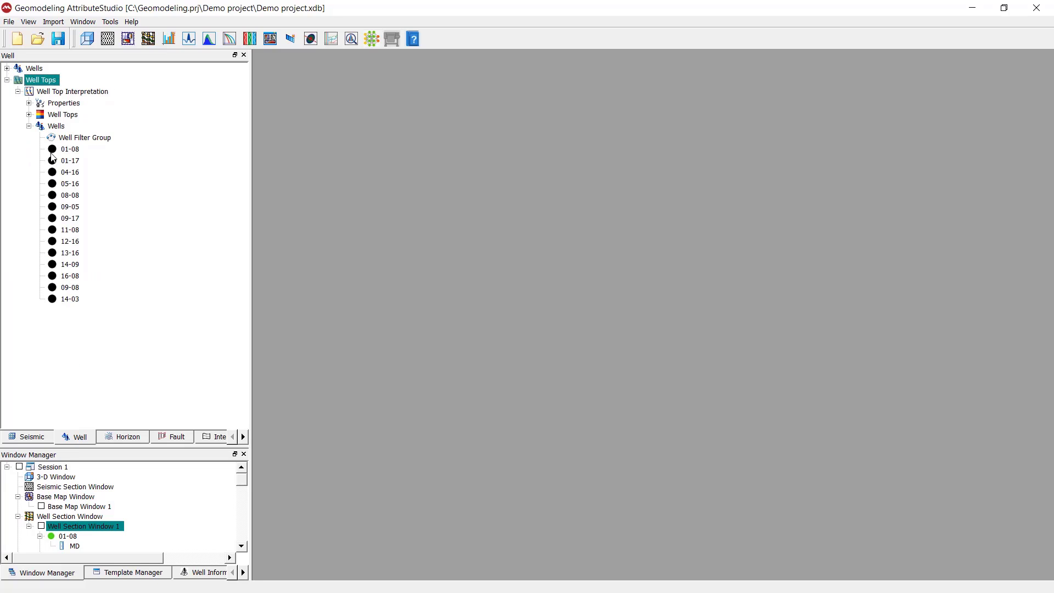
pyautogui.press('Down')
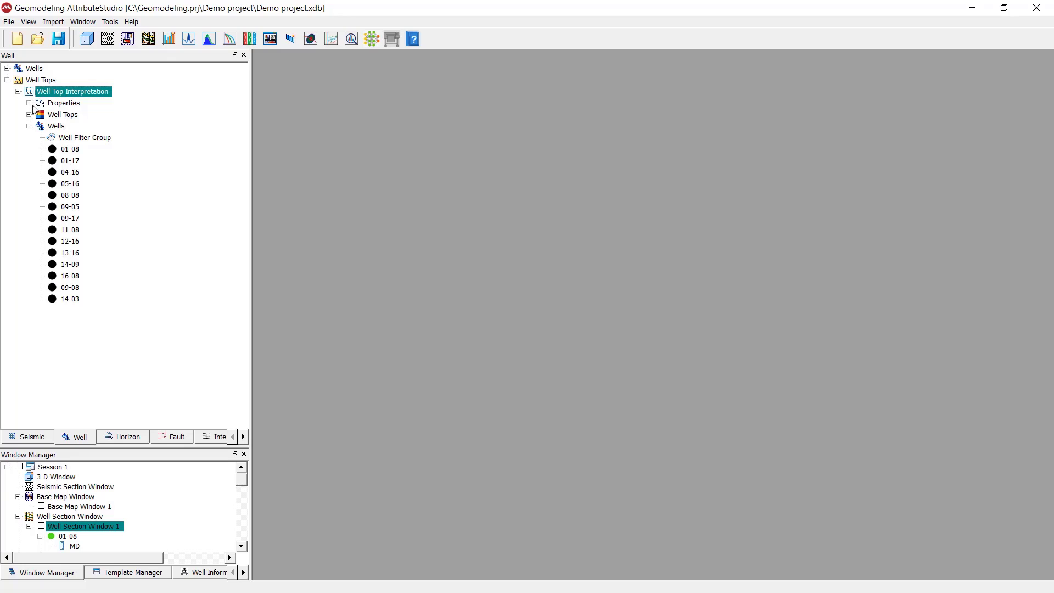
pyautogui.click(29, 104)
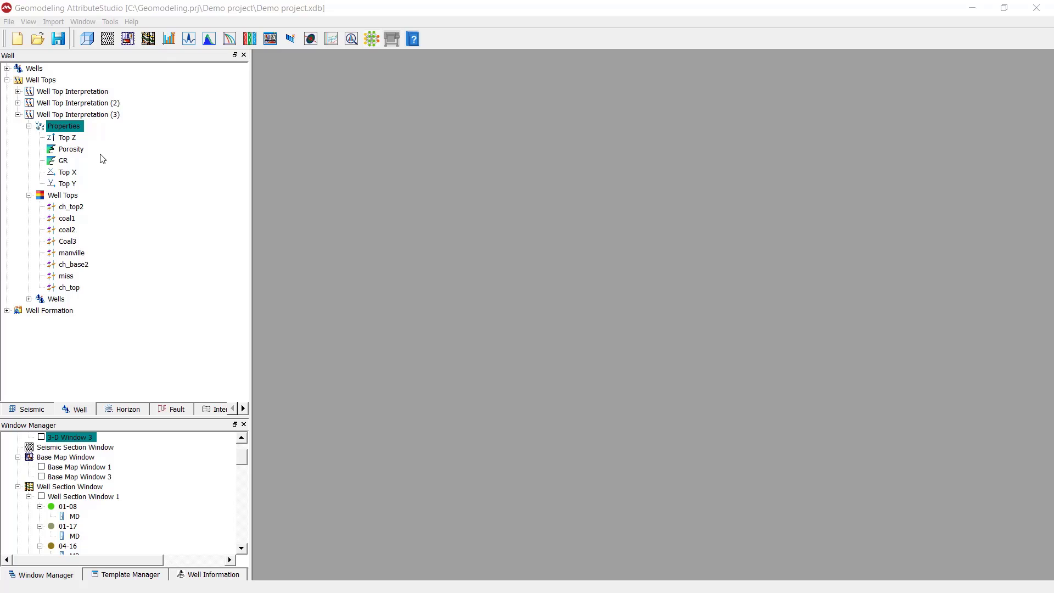
# Step: Open the settings of Well Top Interpretation (3)'s Porosity property
pyautogui.click(76, 150)
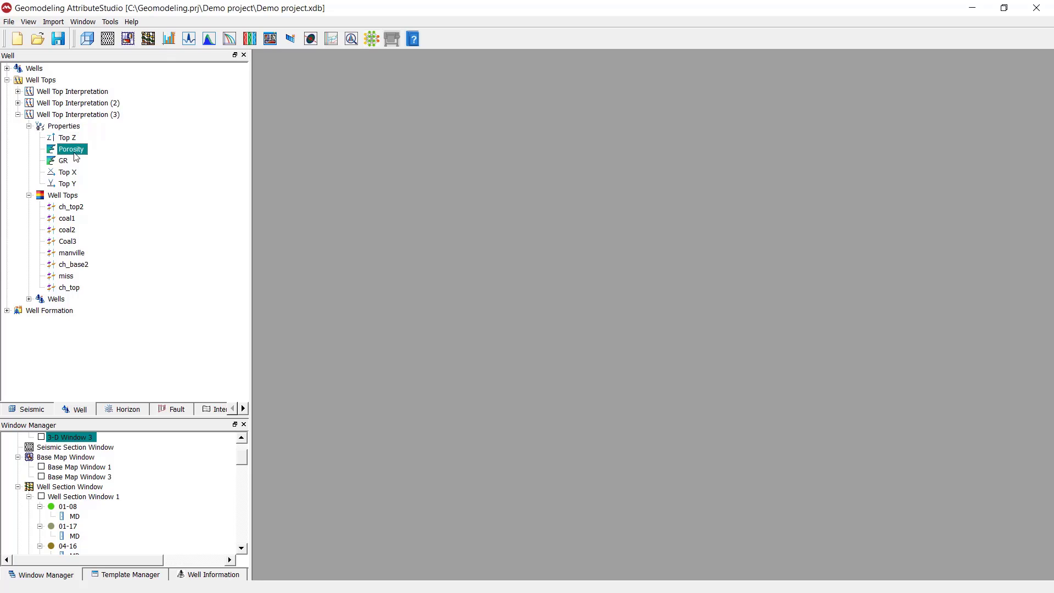
pyautogui.click(65, 159)
pyautogui.click(65, 126)
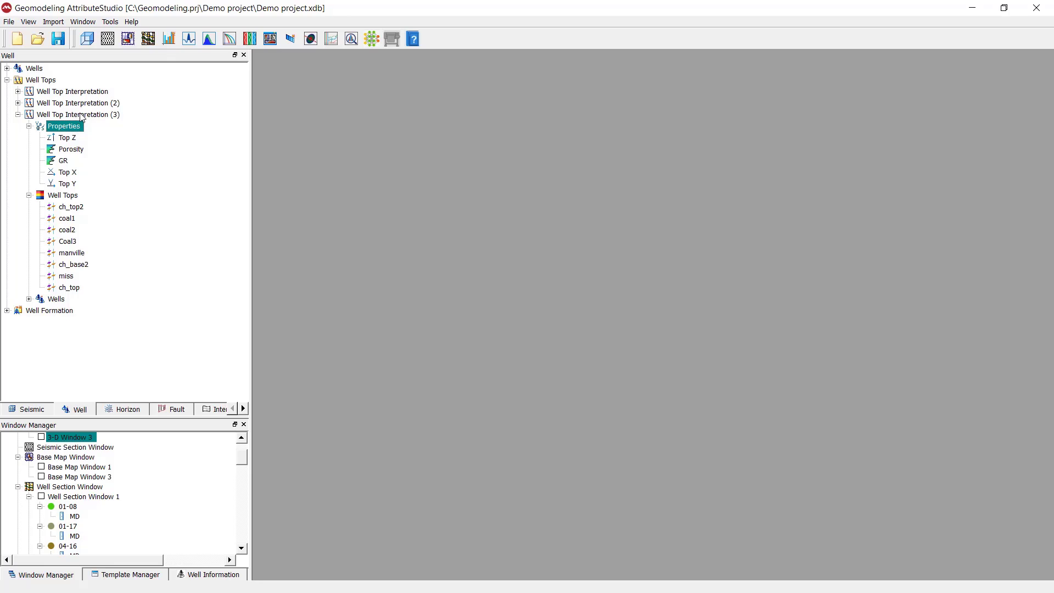
pyautogui.click(61, 150)
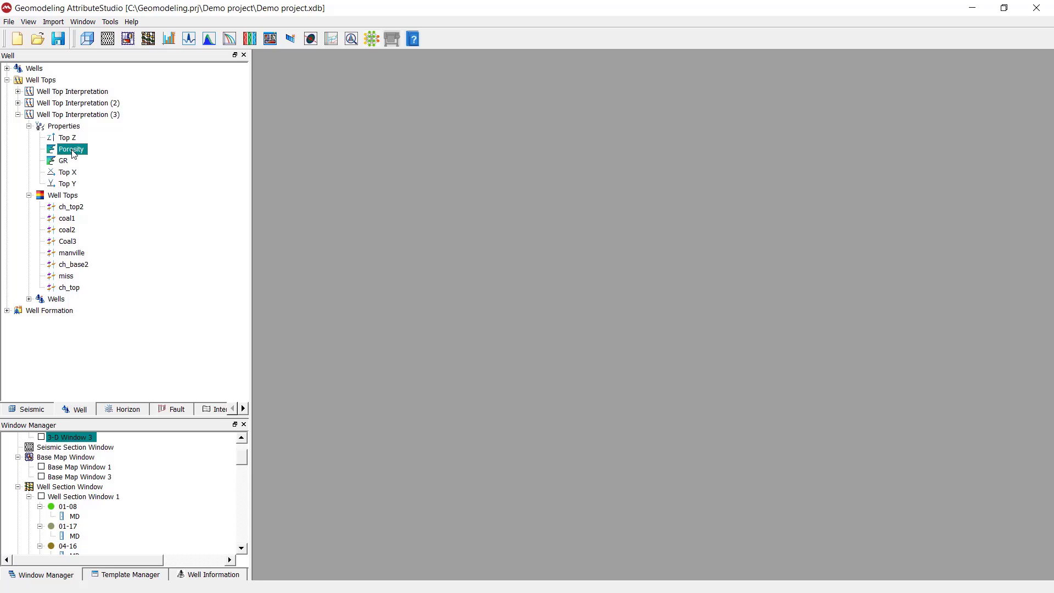
pyautogui.doubleClick(73, 153)
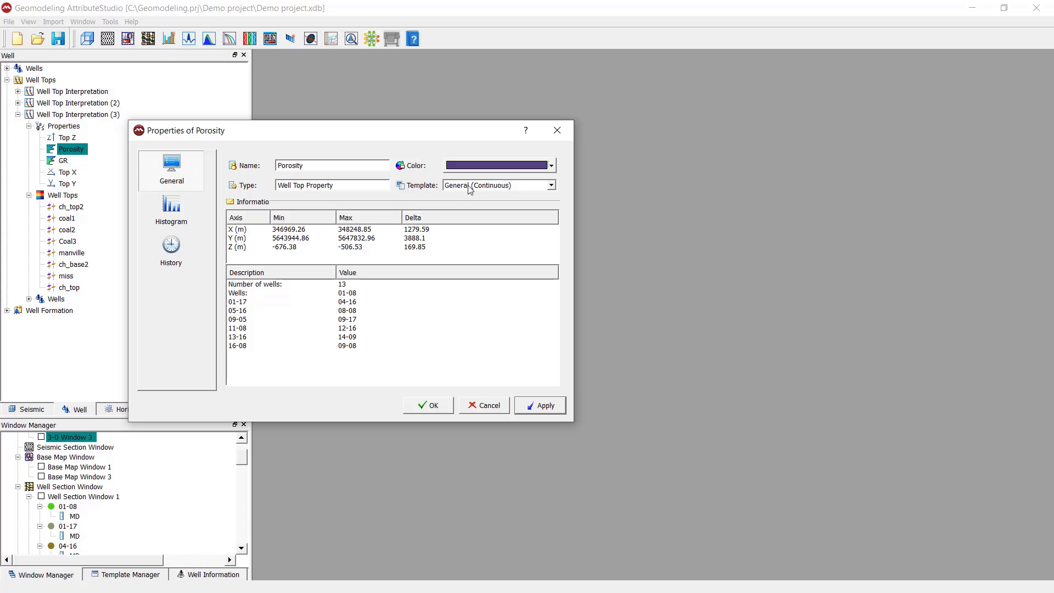
# Step: Change its template from General (Continuous) to Continuous Property Templates > Porosity and apply
pyautogui.click(547, 187)
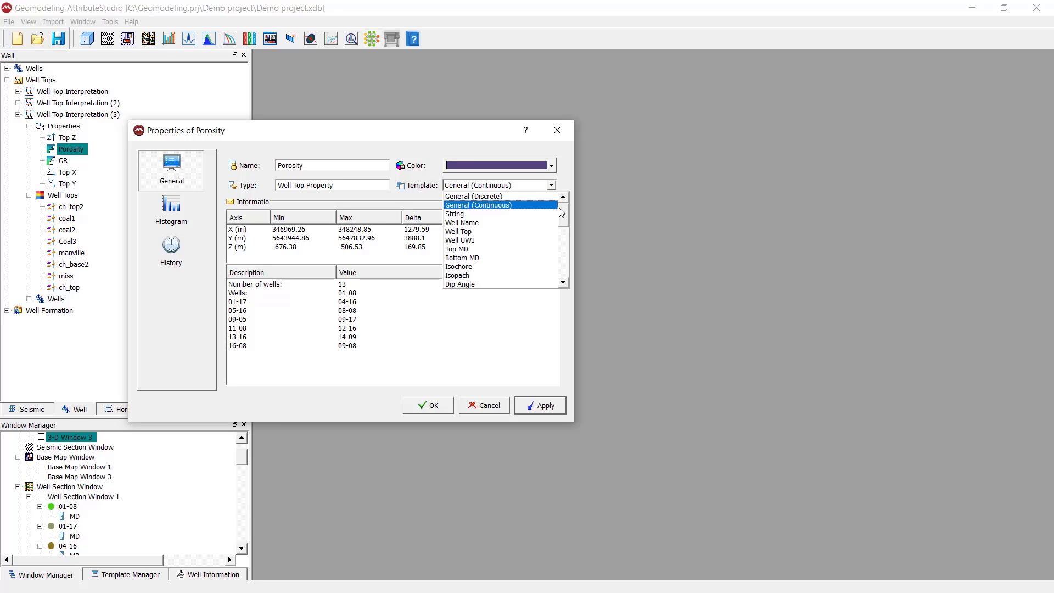
pyautogui.scroll(-5, 554, 247)
pyautogui.scroll(-3, 554, 249)
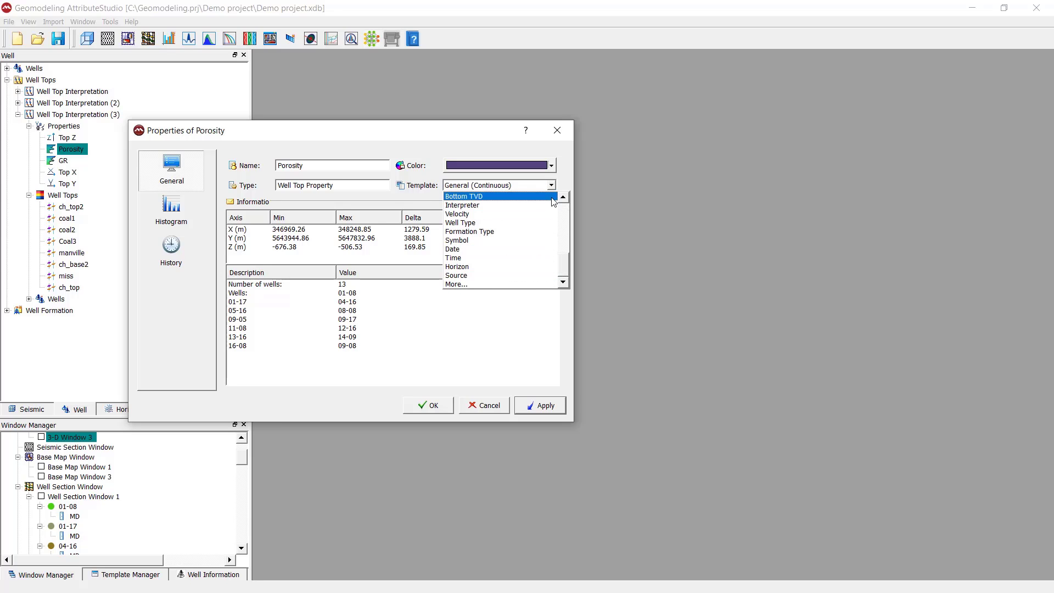
pyautogui.click(481, 286)
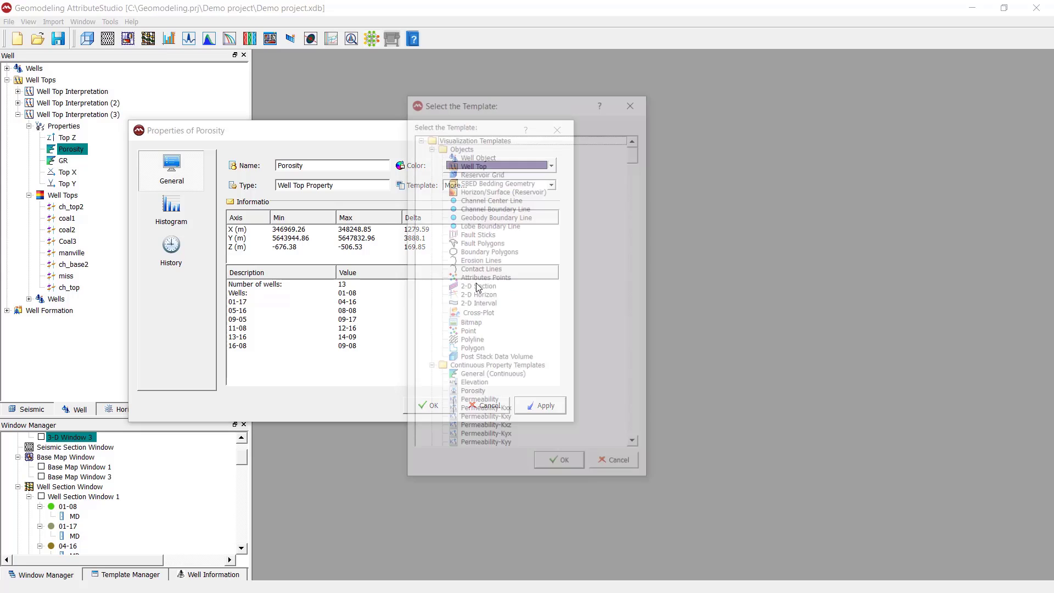
pyautogui.moveTo(539, 101); pyautogui.dragTo(642, 104)
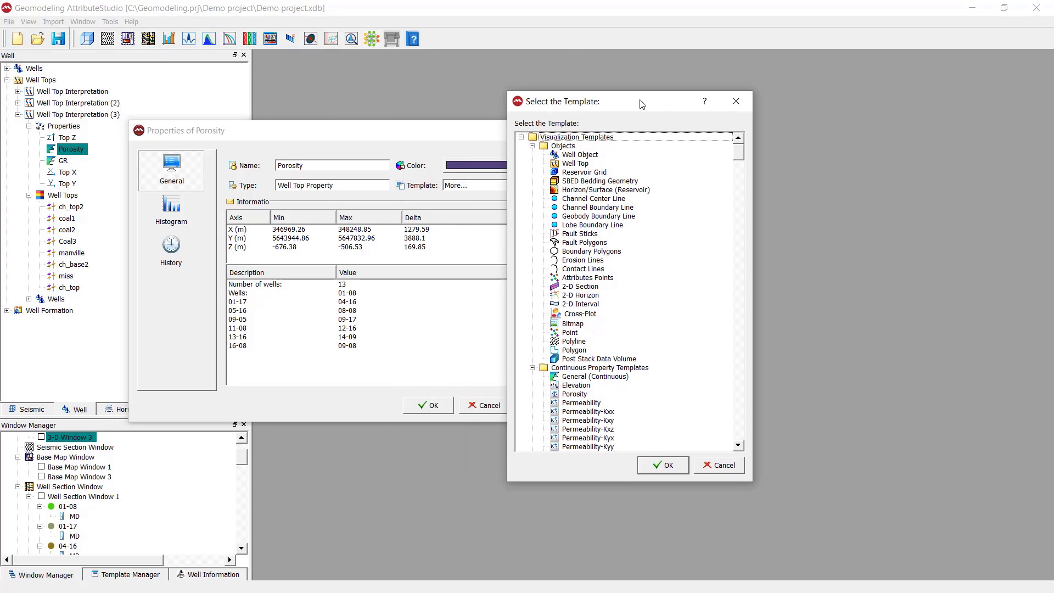
pyautogui.click(532, 146)
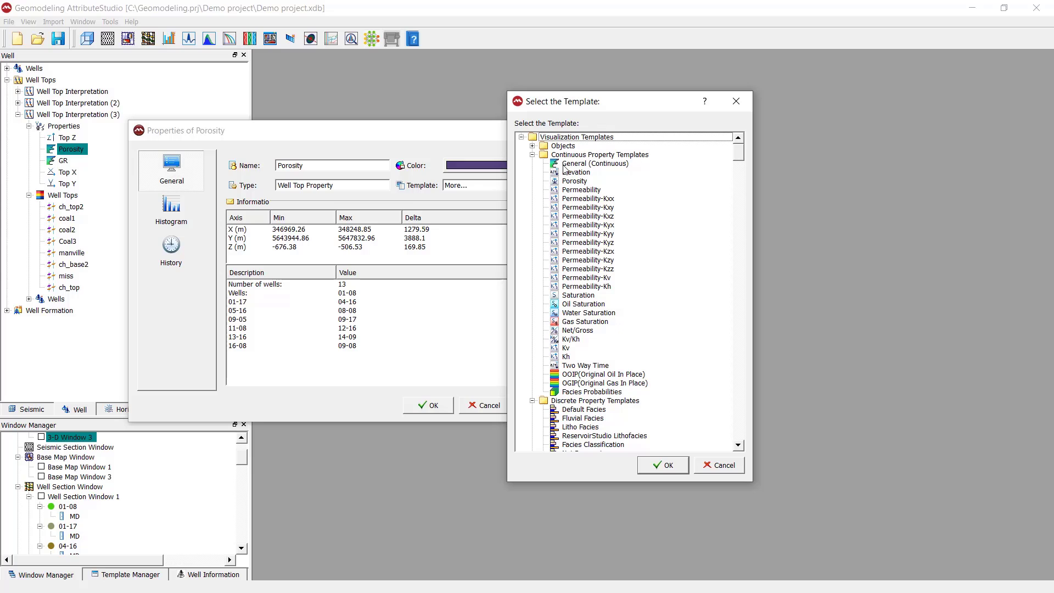
pyautogui.click(569, 183)
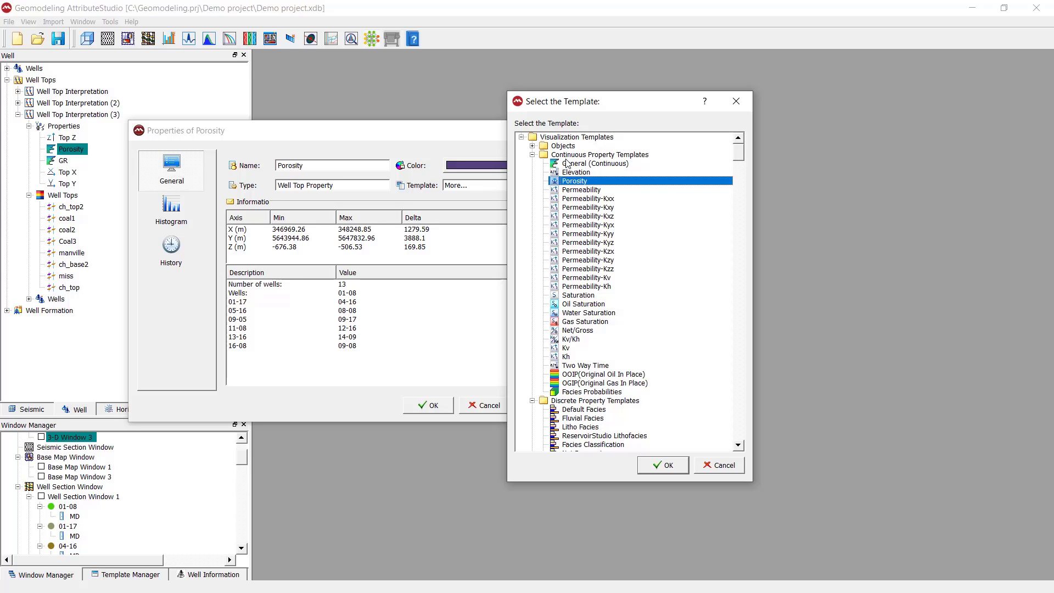
pyautogui.click(643, 469)
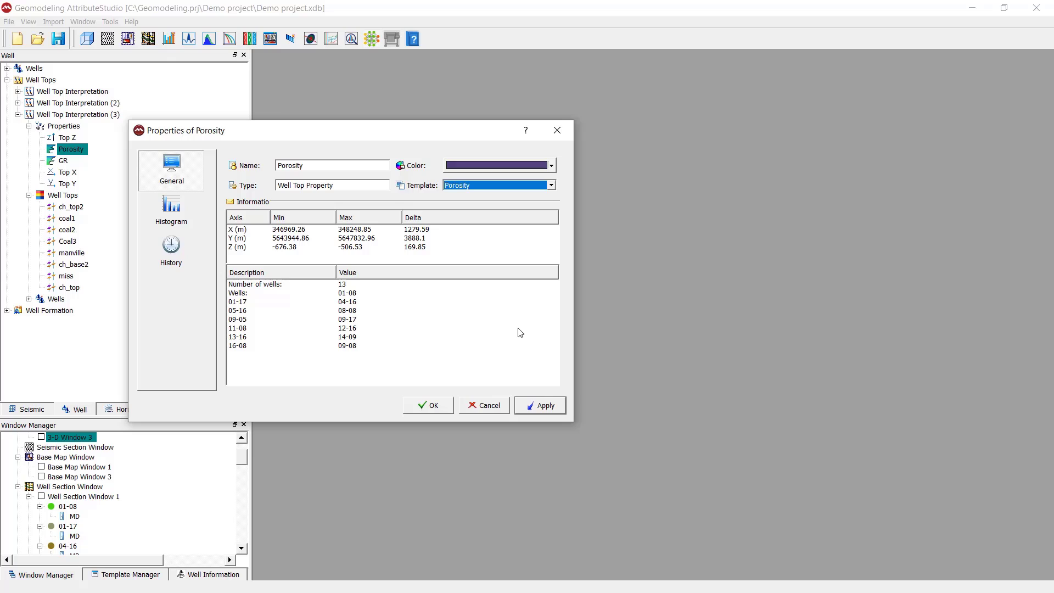
pyautogui.click(431, 405)
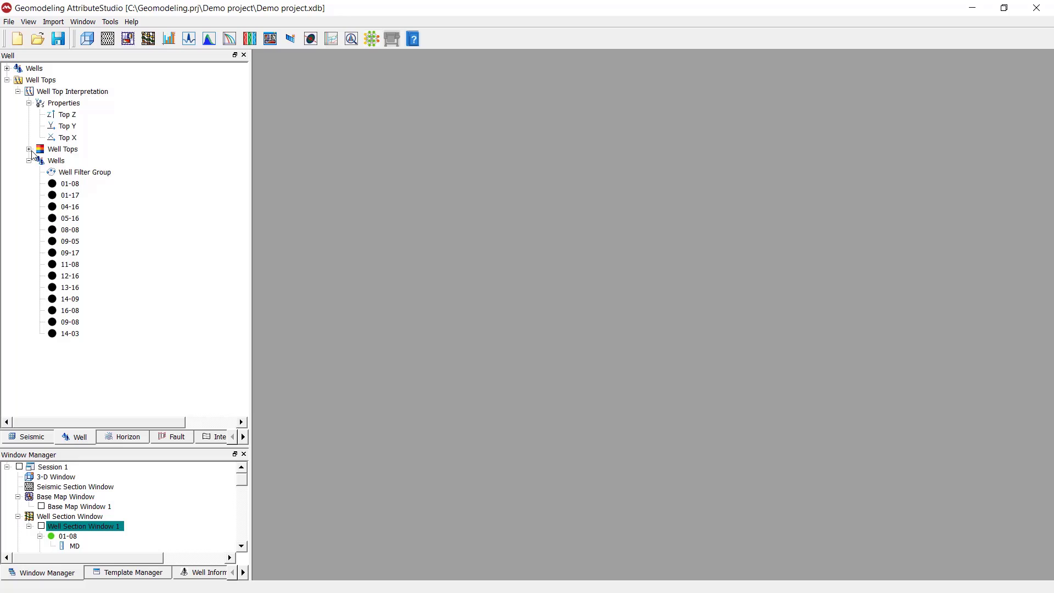
# Step: Browse the interpretation's well tops, such as Coal1 and Coal2, and its Wells group
pyautogui.click(30, 149)
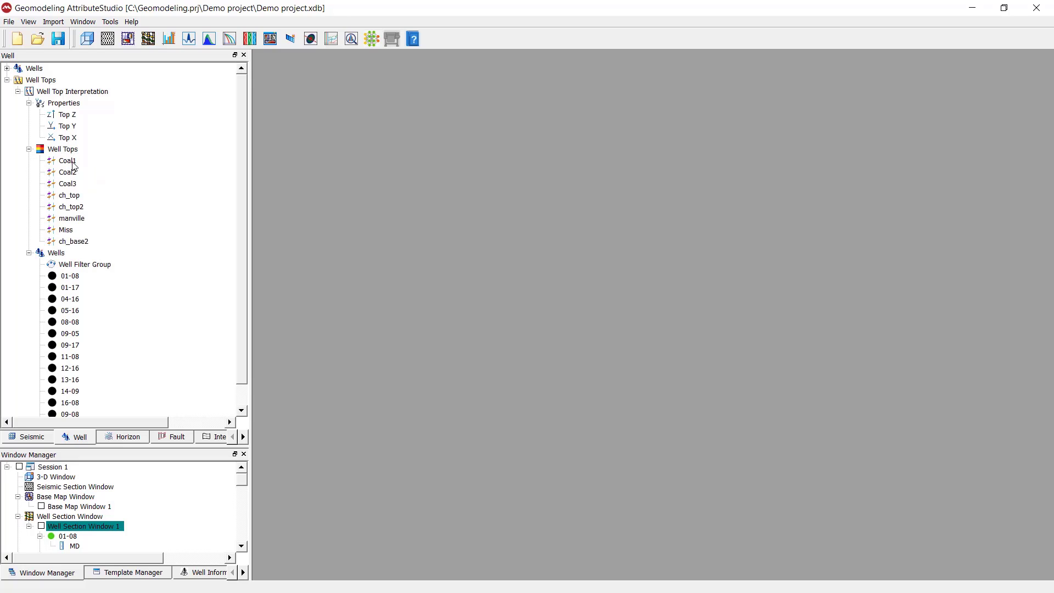
pyautogui.click(71, 161)
pyautogui.click(74, 172)
pyautogui.click(147, 221)
pyautogui.click(54, 255)
pyautogui.scroll(-1, 55, 259)
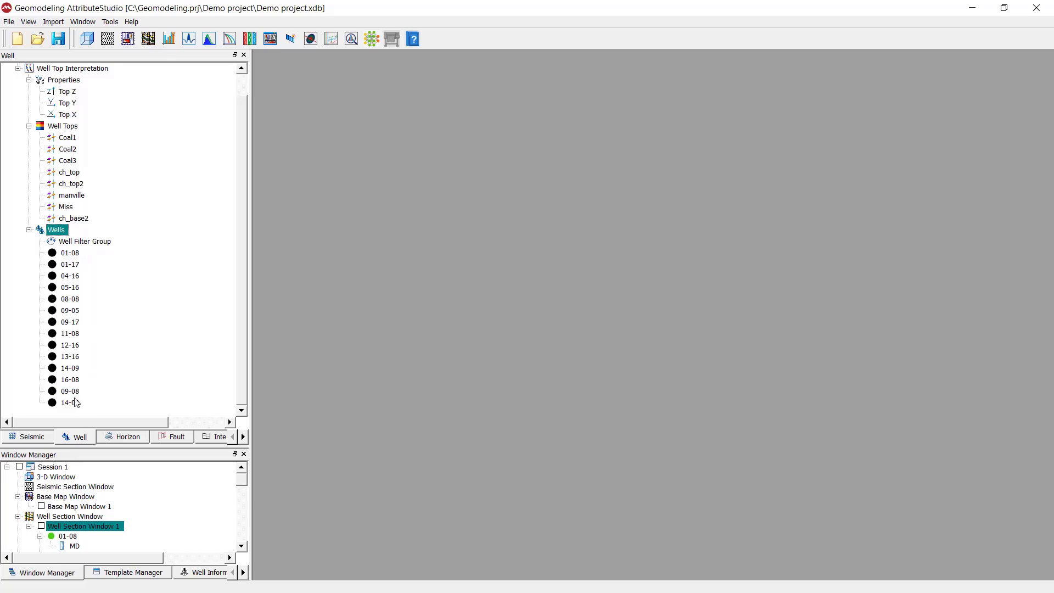
pyautogui.scroll(1, 56, 254)
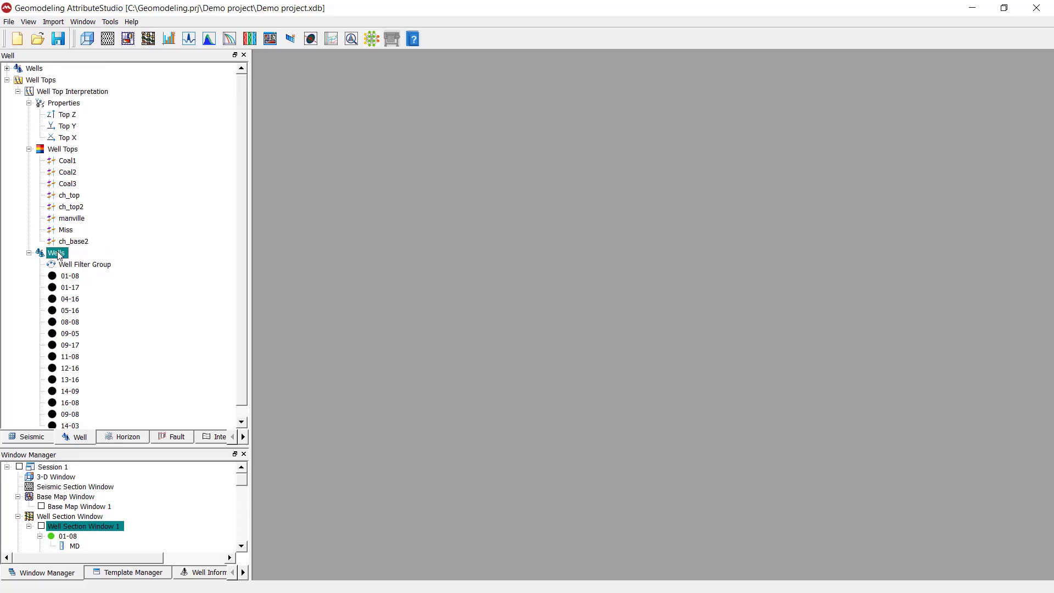
# Step: Collapse the tops, Properties and wells branches and select the top-level Well Tops node
pyautogui.click(59, 93)
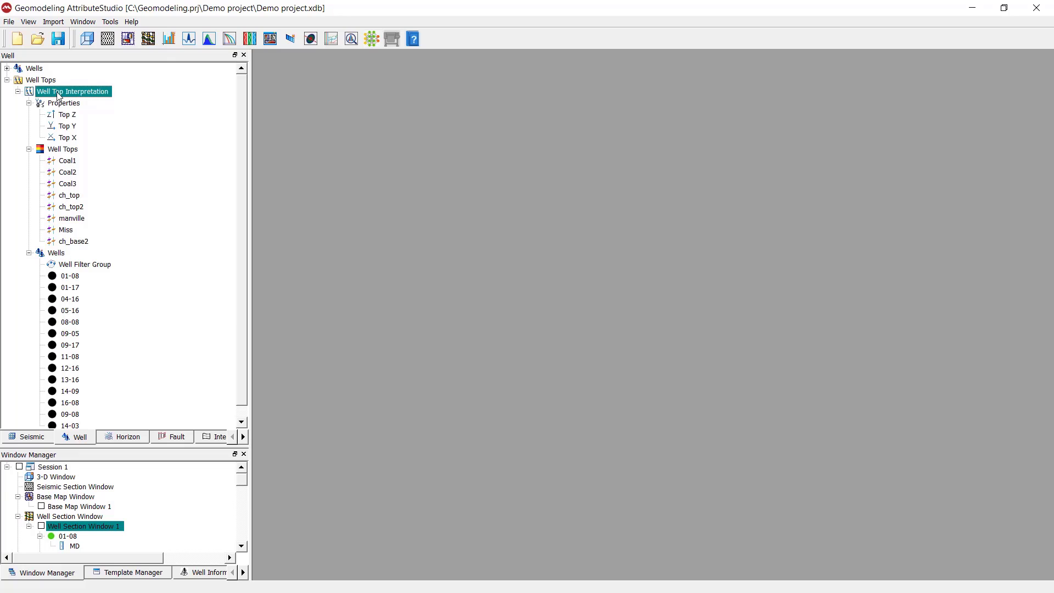
pyautogui.click(28, 148)
pyautogui.click(29, 103)
pyautogui.click(29, 126)
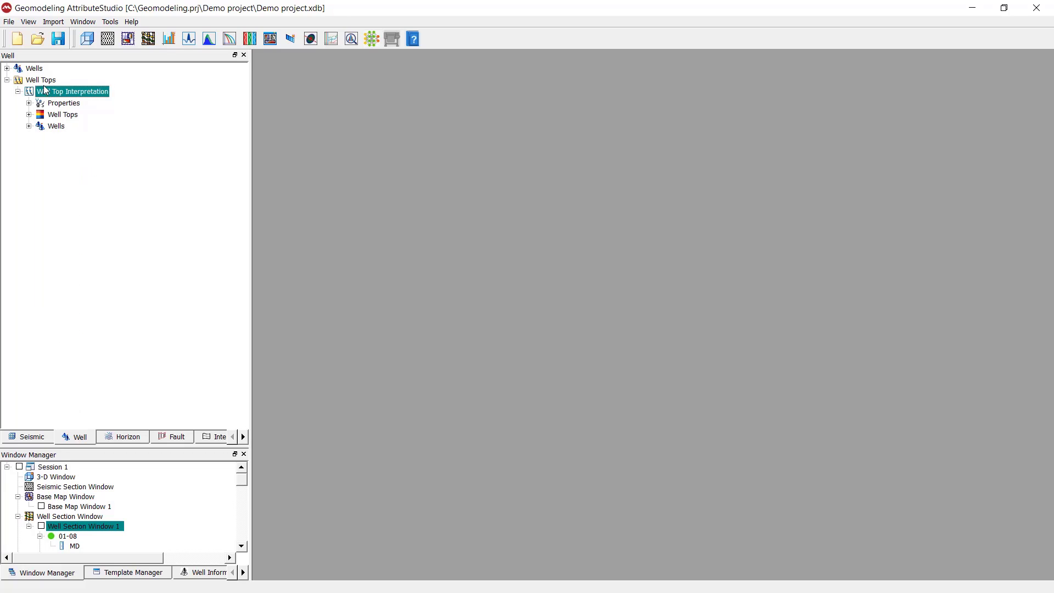
pyautogui.click(135, 110)
pyautogui.click(38, 80)
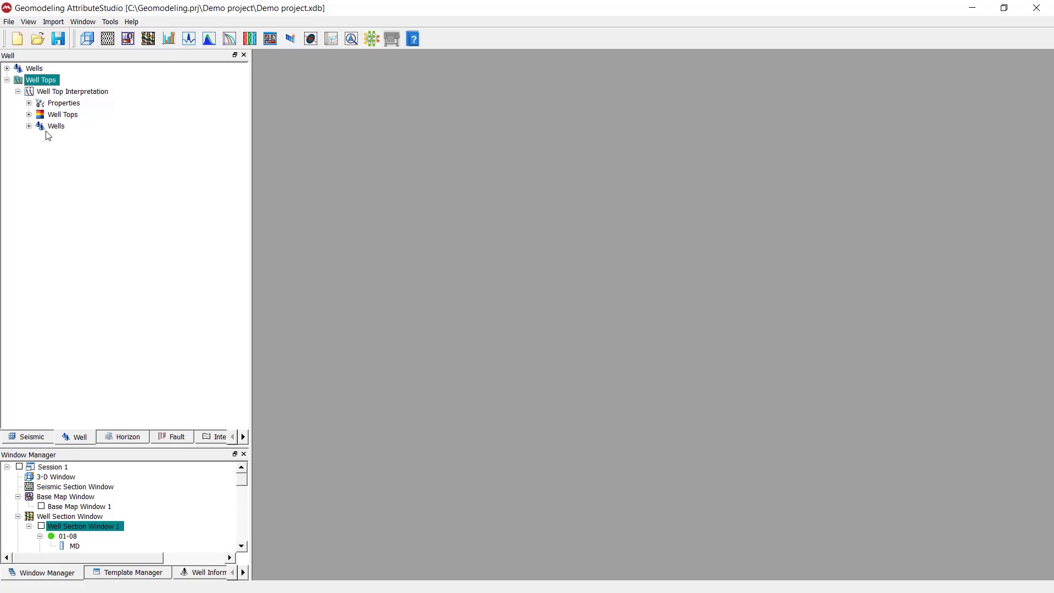
# Step: Open a maximized new 3-D window showing Well Top Interpretation in the Depth domain
pyautogui.click(87, 40)
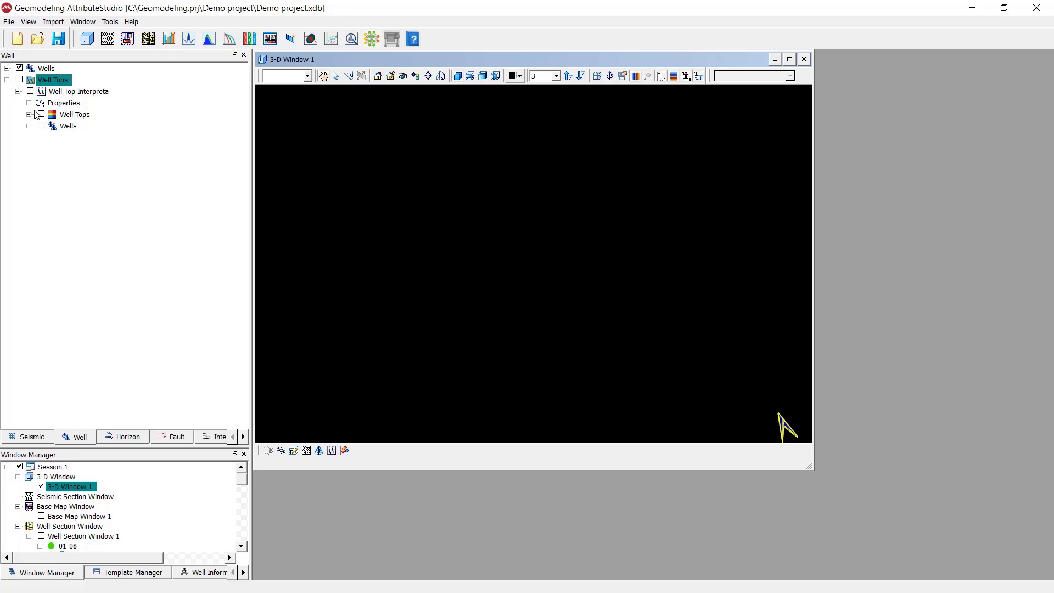
pyautogui.click(31, 92)
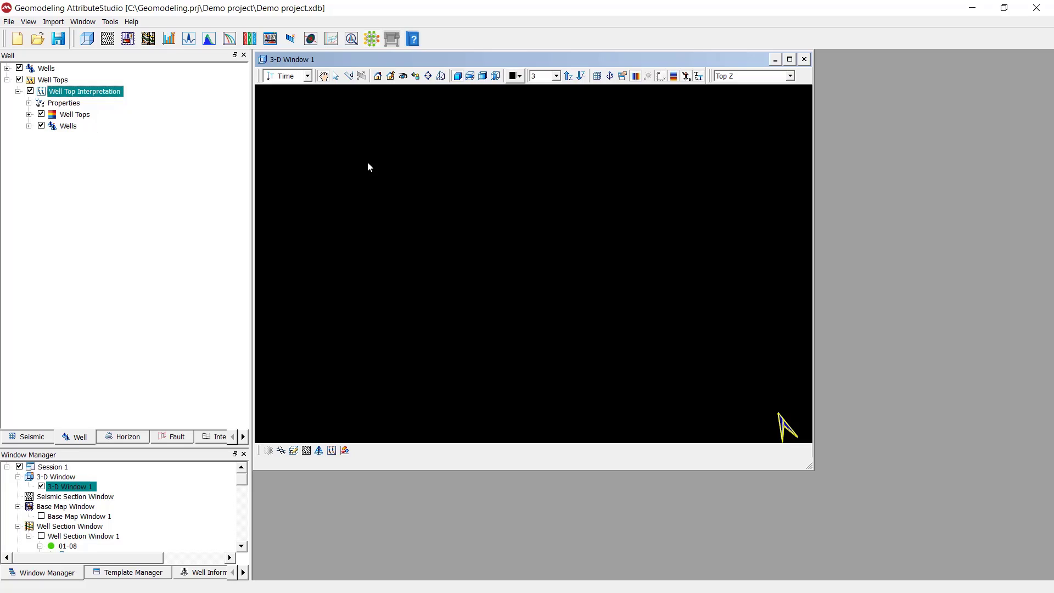
pyautogui.click(308, 77)
pyautogui.click(305, 92)
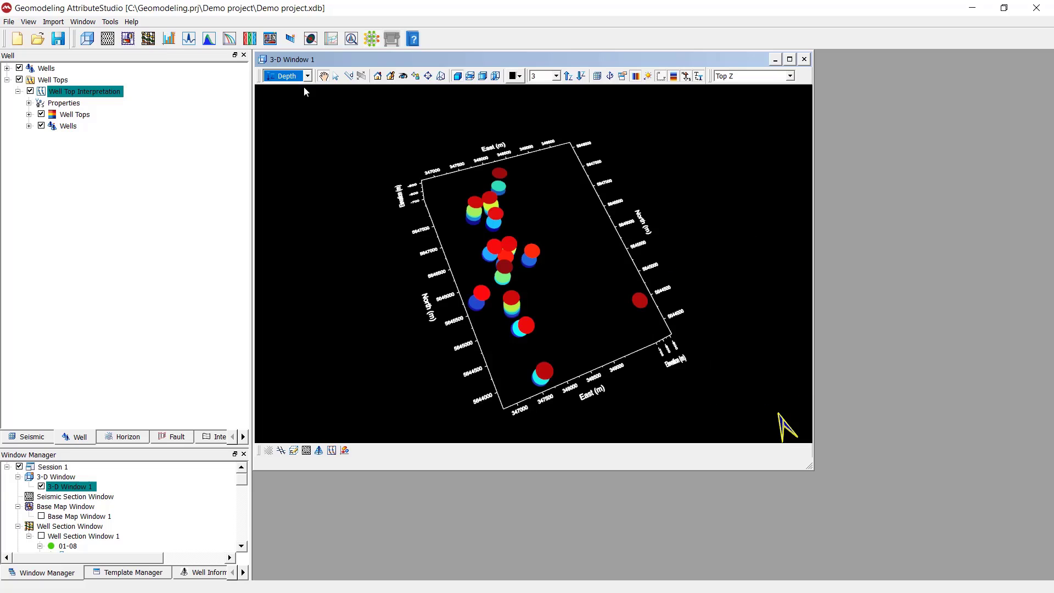
pyautogui.doubleClick(545, 65)
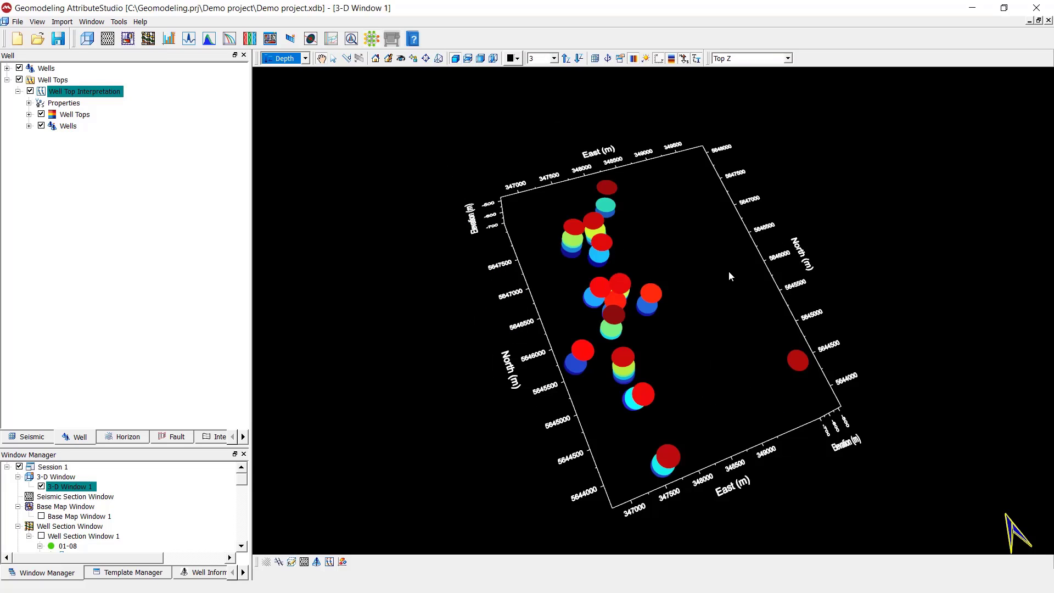
pyautogui.moveTo(731, 277); pyautogui.dragTo(673, 233)
pyautogui.moveTo(530, 311); pyautogui.dragTo(515, 373)
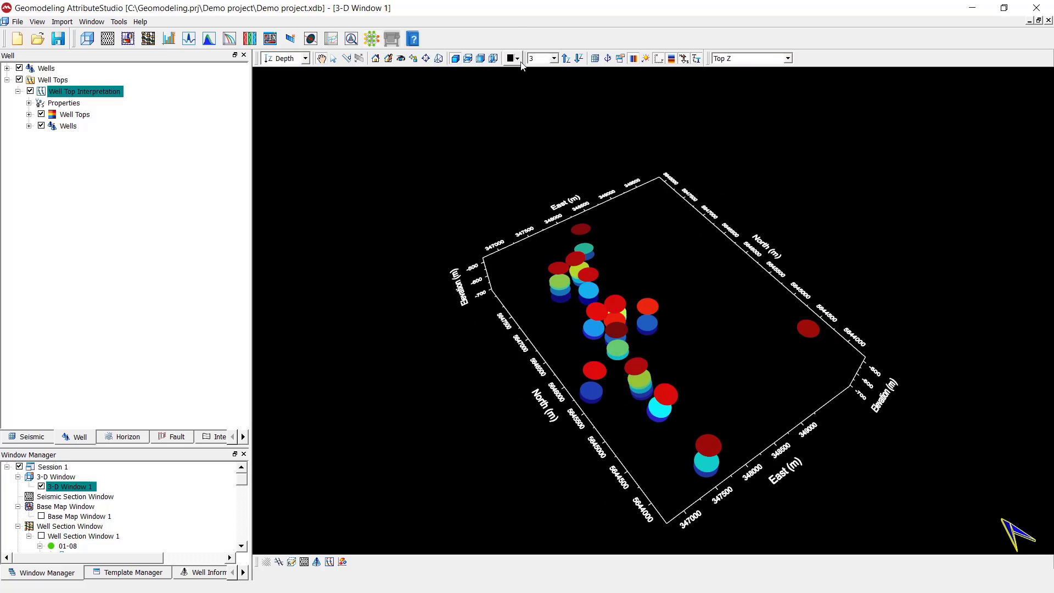
# Step: Set the 3-D background to white and orbit to a low view of the Top Z-coloured discs
pyautogui.click(517, 58)
pyautogui.click(571, 148)
pyautogui.moveTo(636, 351); pyautogui.dragTo(699, 373)
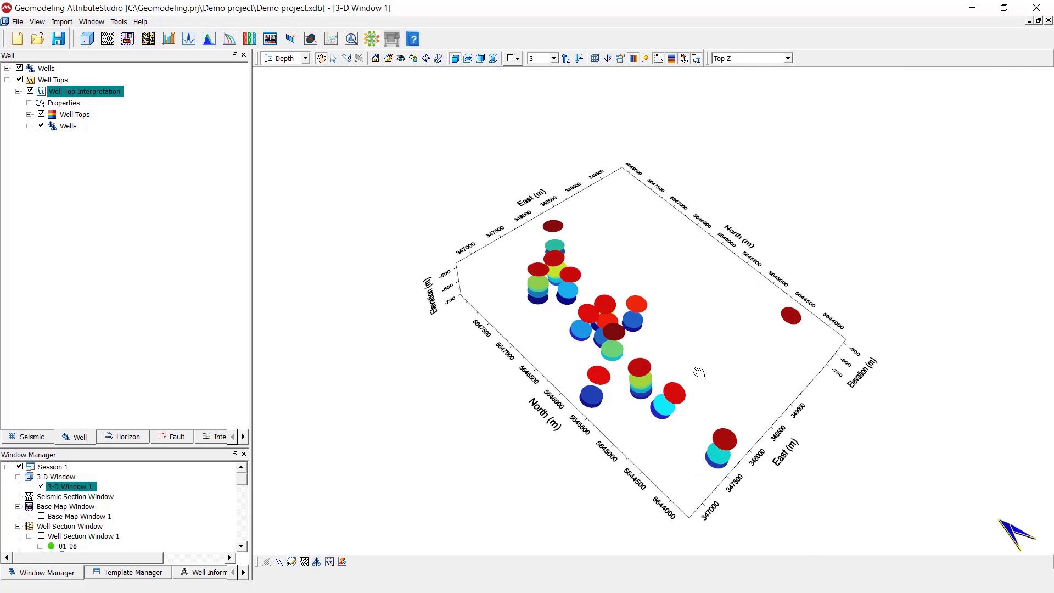
pyautogui.moveTo(683, 427); pyautogui.dragTo(496, 344)
pyautogui.scroll(3, 581, 291)
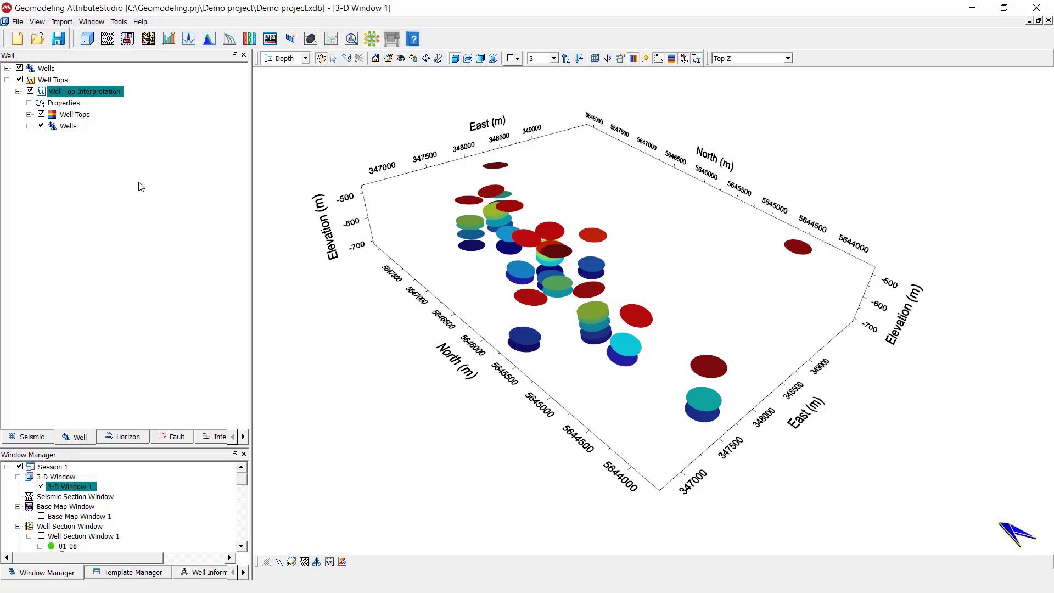
pyautogui.click(42, 126)
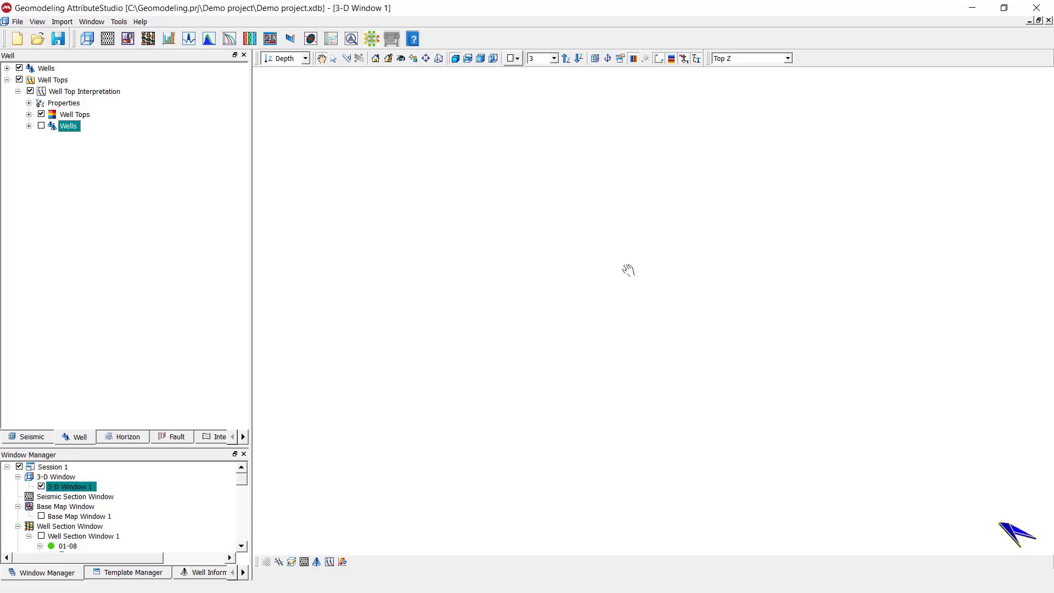
pyautogui.click(41, 126)
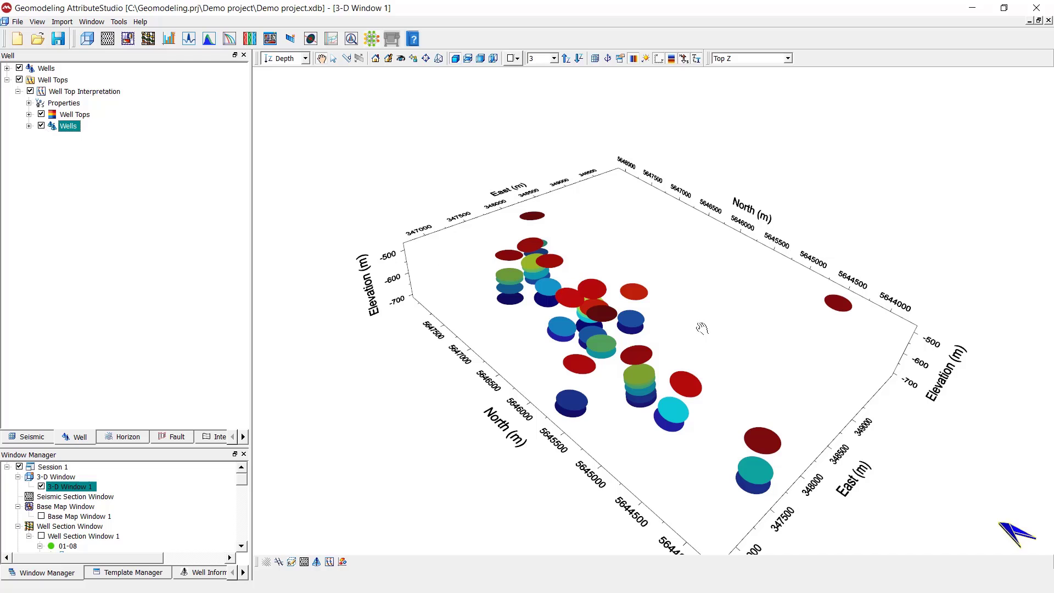
pyautogui.moveTo(699, 329); pyautogui.dragTo(705, 298)
pyautogui.moveTo(541, 273); pyautogui.dragTo(547, 323)
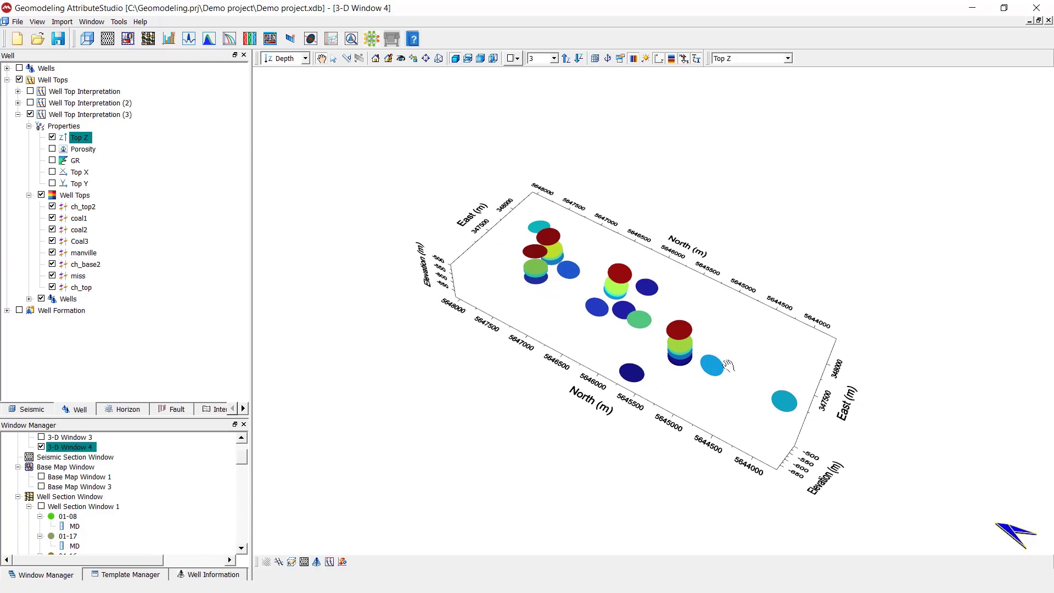
# Step: Recolour the well top discs in 3-D Window 4 by Porosity instead of Top Z
pyautogui.moveTo(728, 365); pyautogui.dragTo(636, 406)
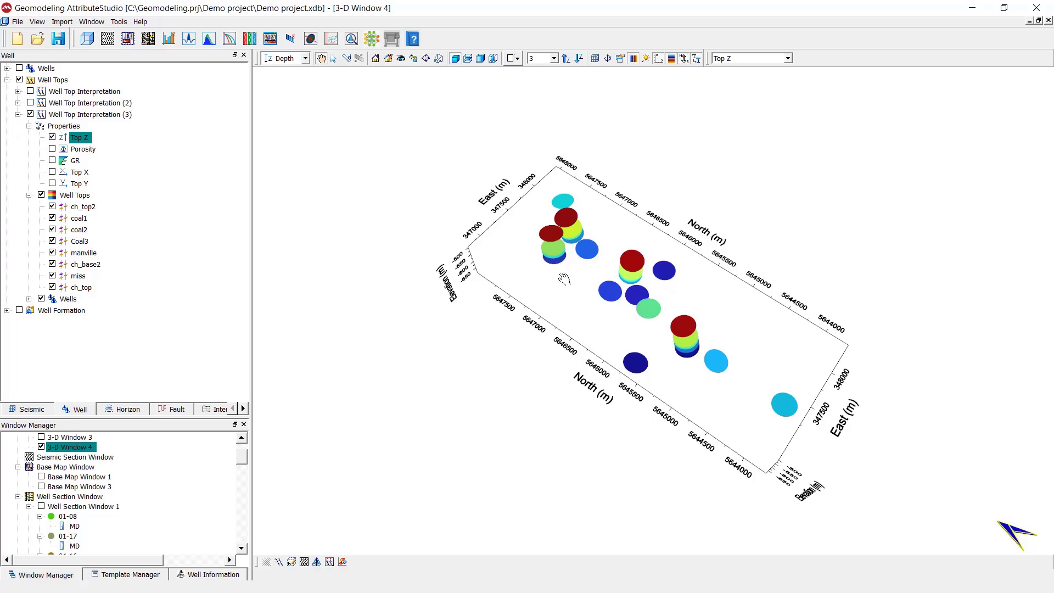
pyautogui.moveTo(696, 373); pyautogui.dragTo(652, 413)
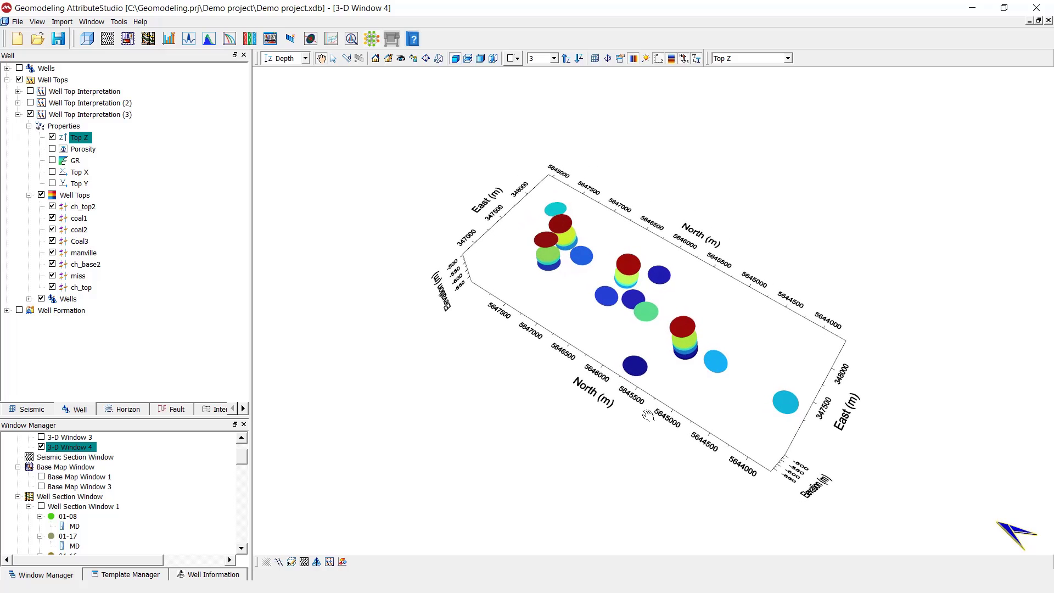
pyautogui.click(52, 149)
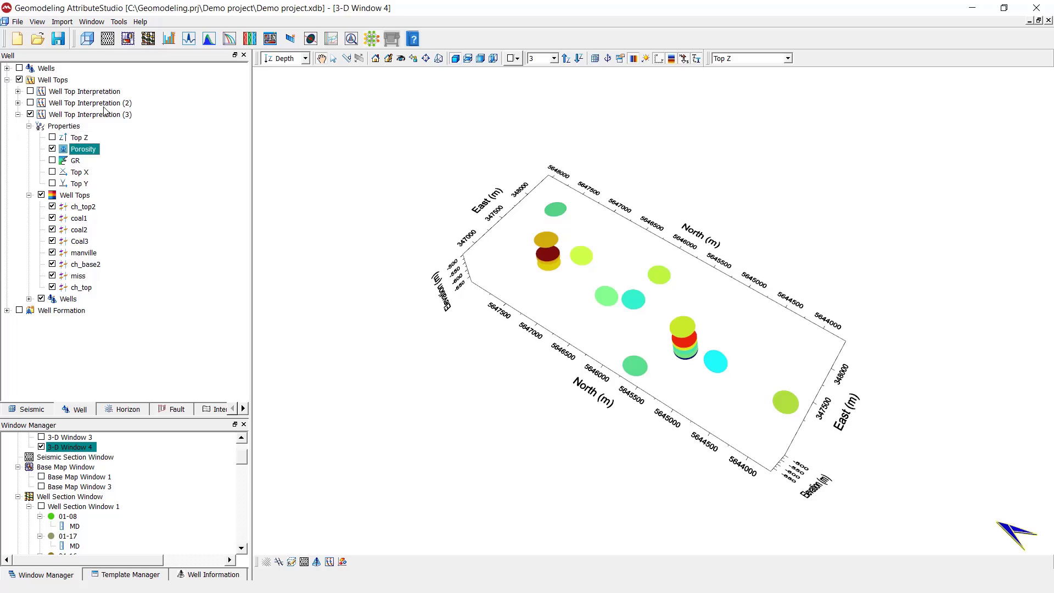
pyautogui.moveTo(628, 332); pyautogui.dragTo(652, 332)
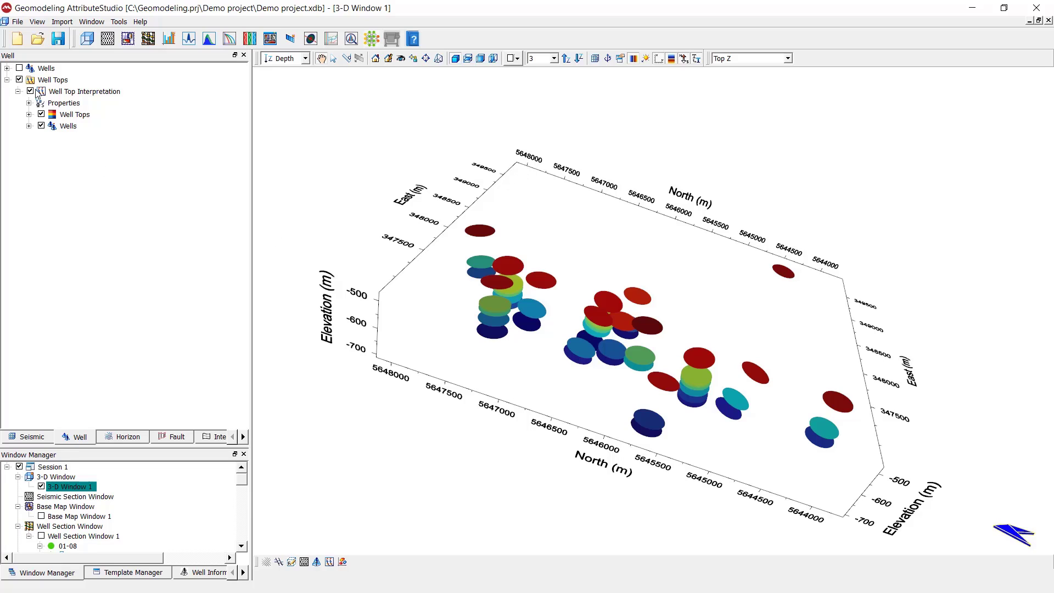
# Step: Show the well paths through the discs and expand Well Tops to list Coal1 through ch_base2
pyautogui.click(19, 68)
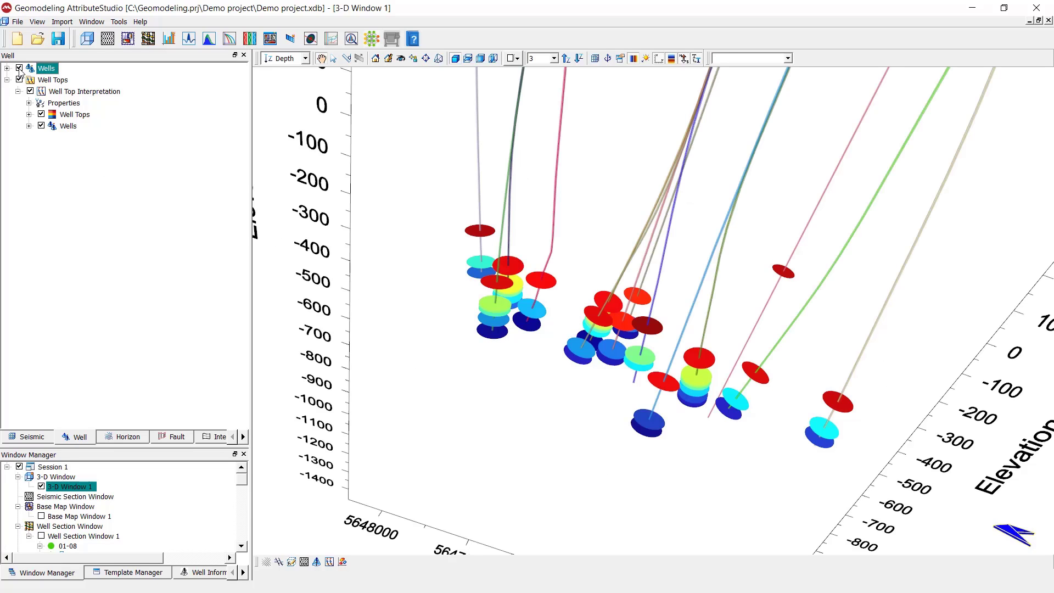
pyautogui.moveTo(578, 354); pyautogui.dragTo(392, 336)
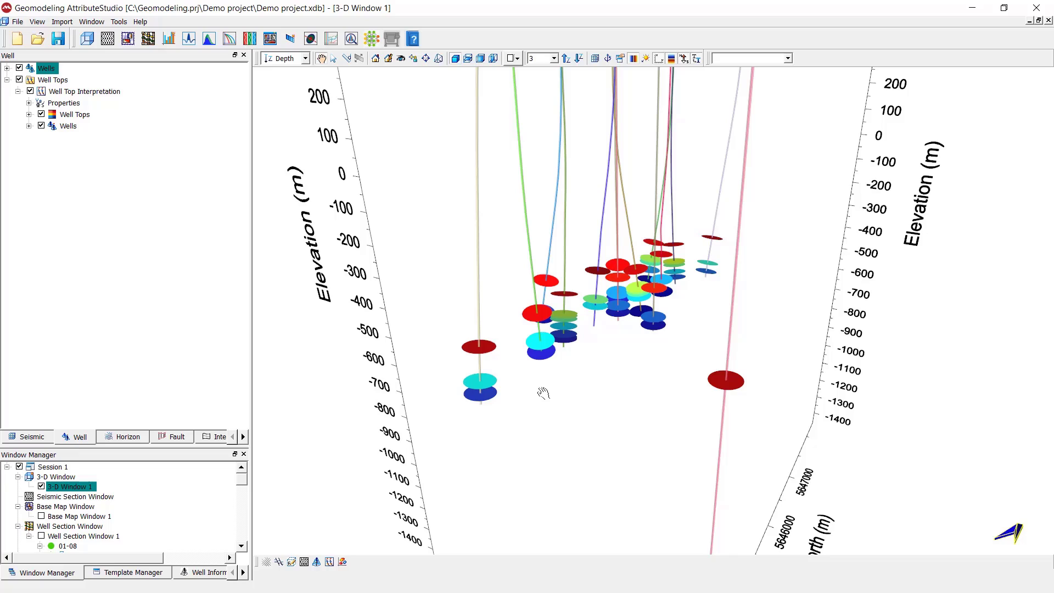
pyautogui.click(29, 115)
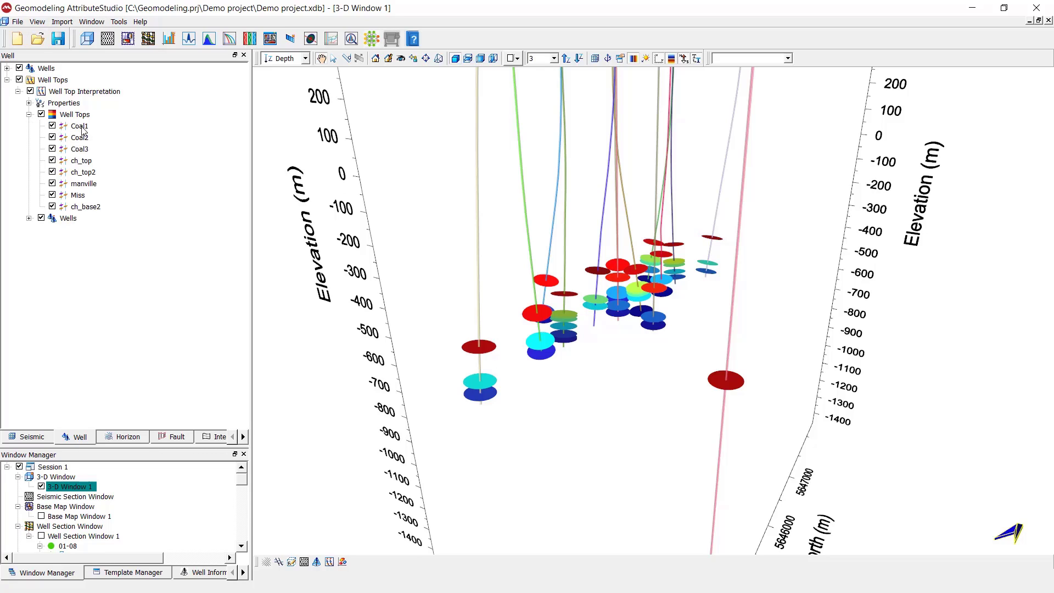
# Step: Set Coal1's disc size to a constant 300 m and apply it to all 3-D windows
pyautogui.doubleClick(80, 126)
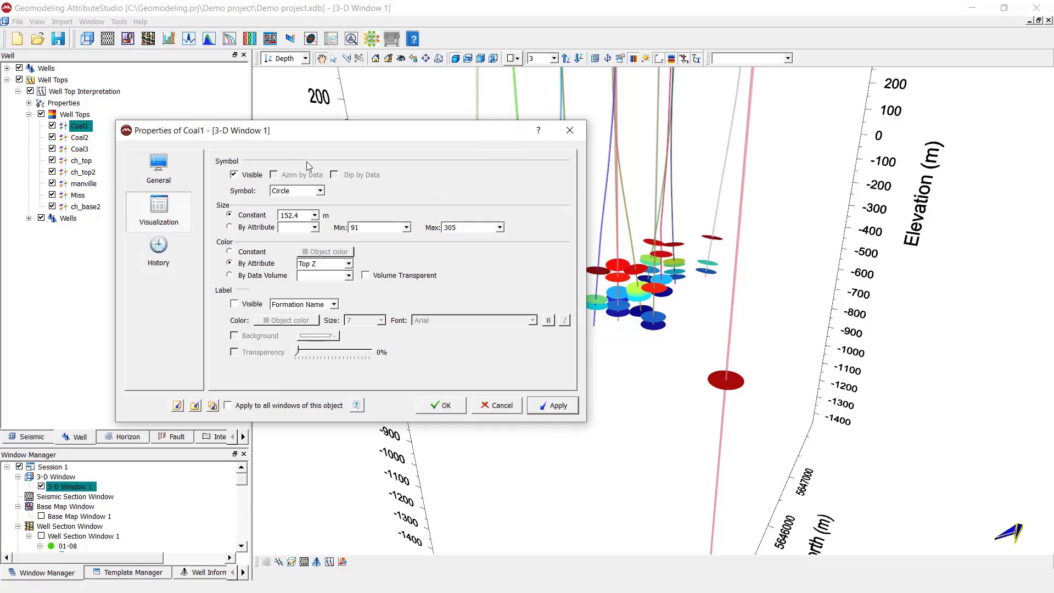
pyautogui.moveTo(322, 136); pyautogui.dragTo(114, 141)
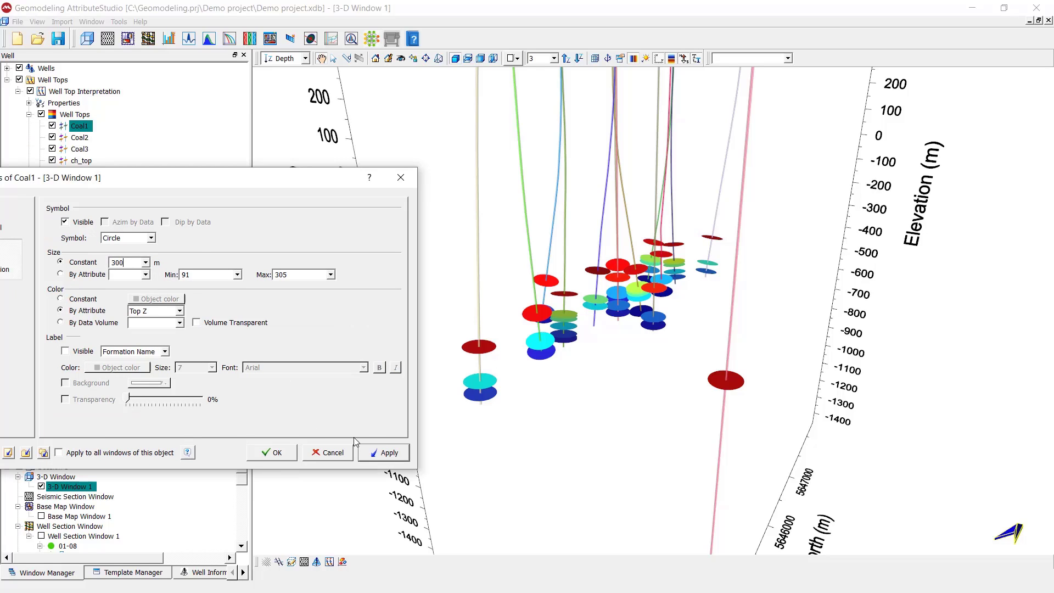
pyautogui.click(391, 456)
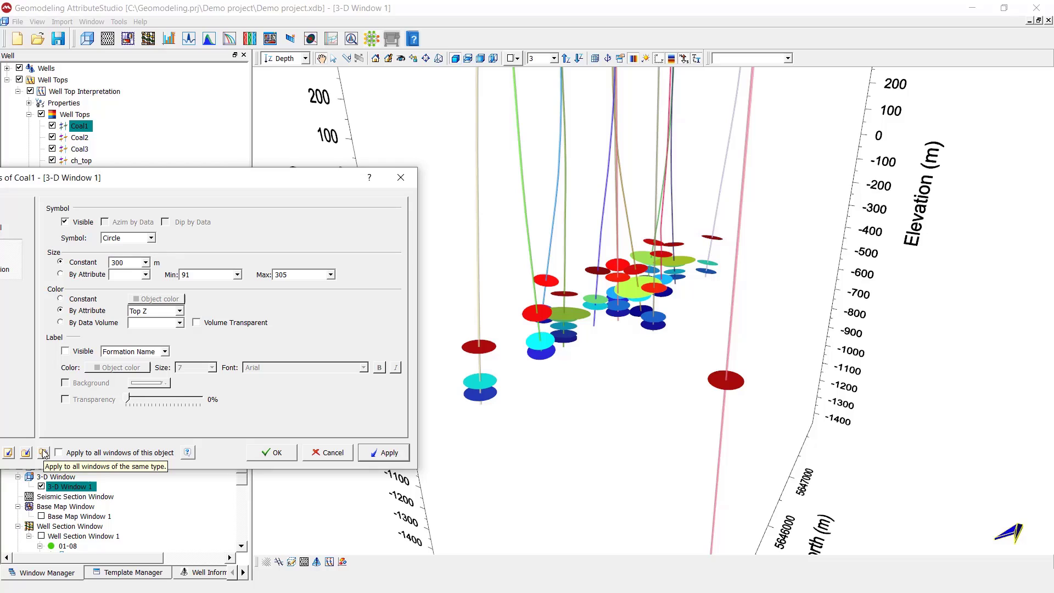
pyautogui.click(44, 453)
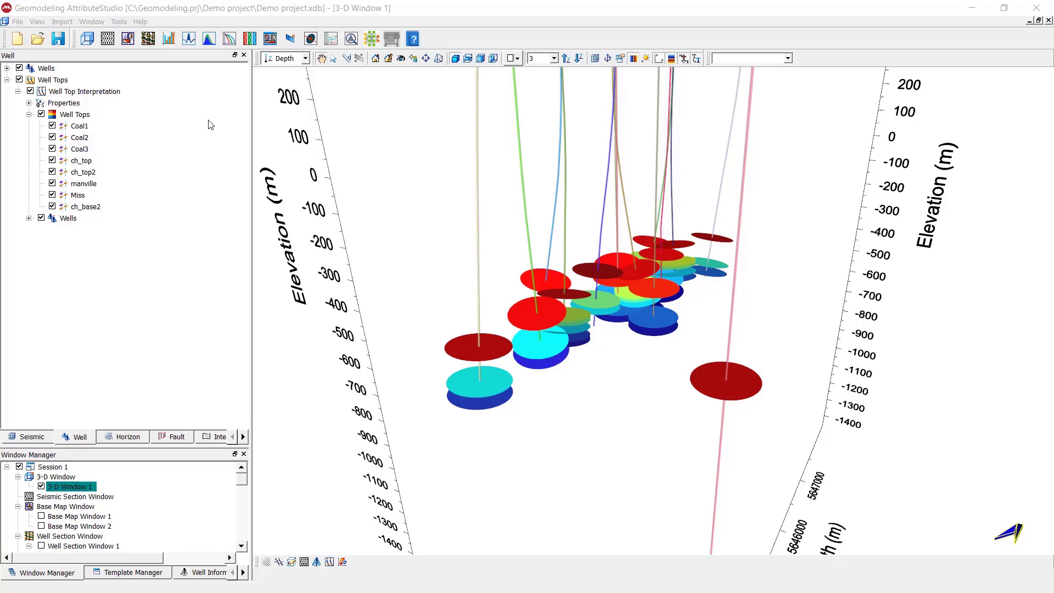
# Step: Open a new base map showing the Well Top Interpretation and the well paths
pyautogui.click(128, 39)
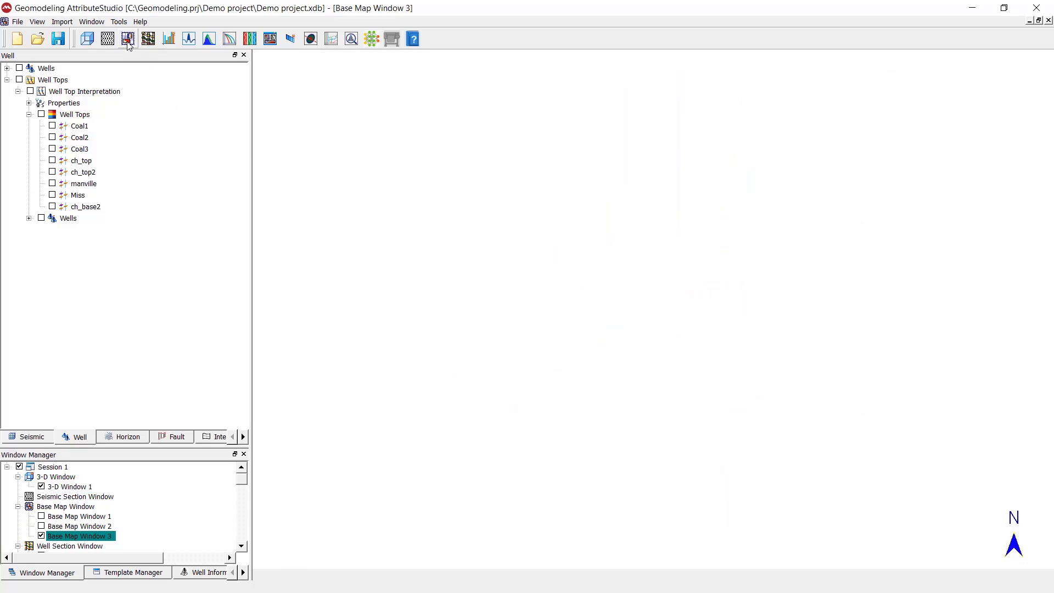
pyautogui.click(30, 91)
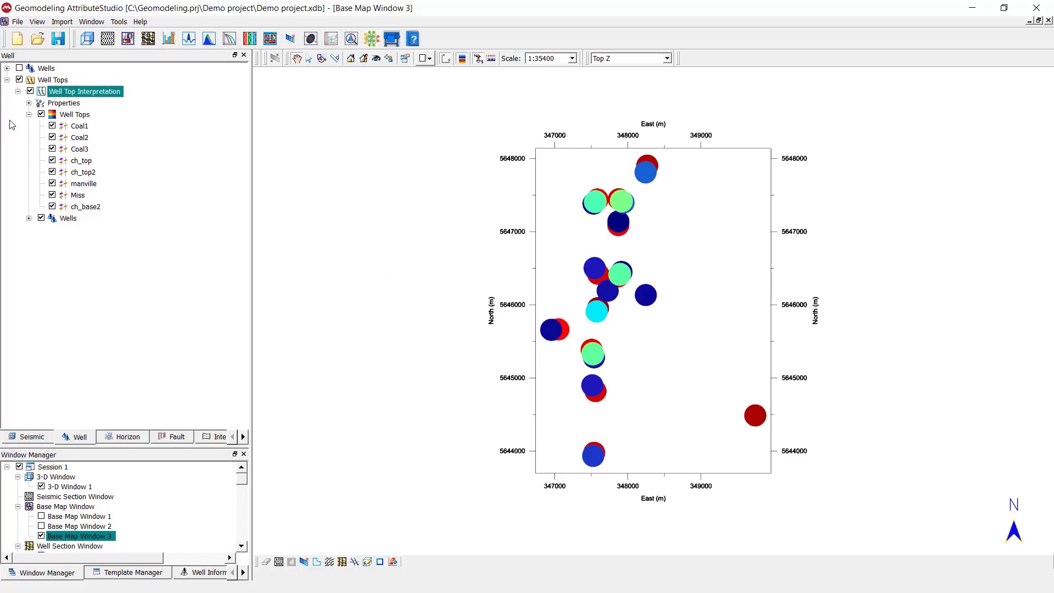
pyautogui.click(20, 68)
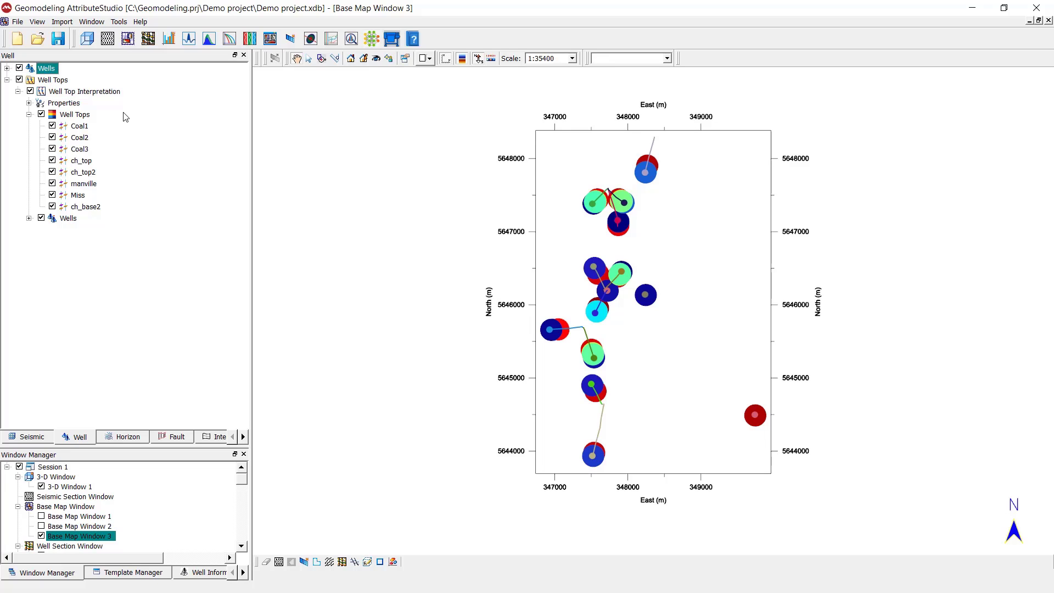
# Step: Resize the Coal1 top symbols to a constant 50 m
pyautogui.doubleClick(79, 125)
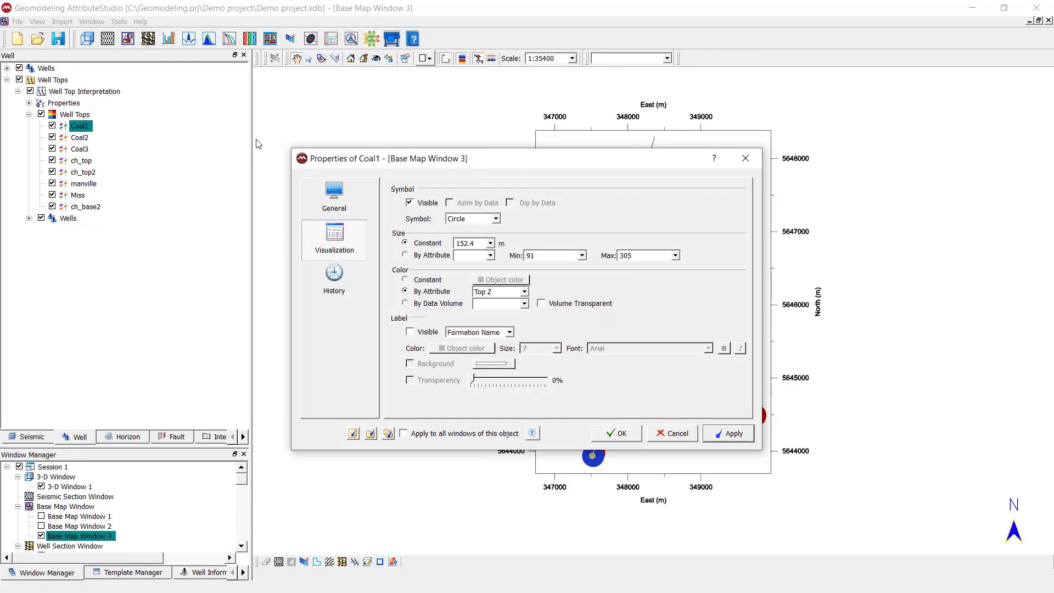
pyautogui.moveTo(470, 164); pyautogui.dragTo(172, 169)
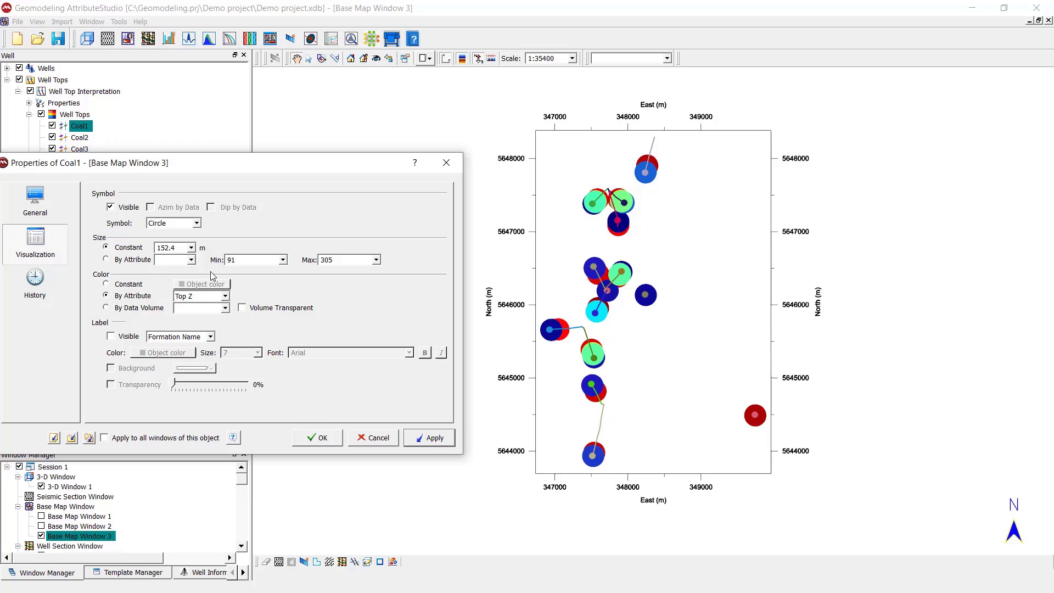
pyautogui.click(190, 248)
pyautogui.click(172, 295)
pyautogui.press('Return')
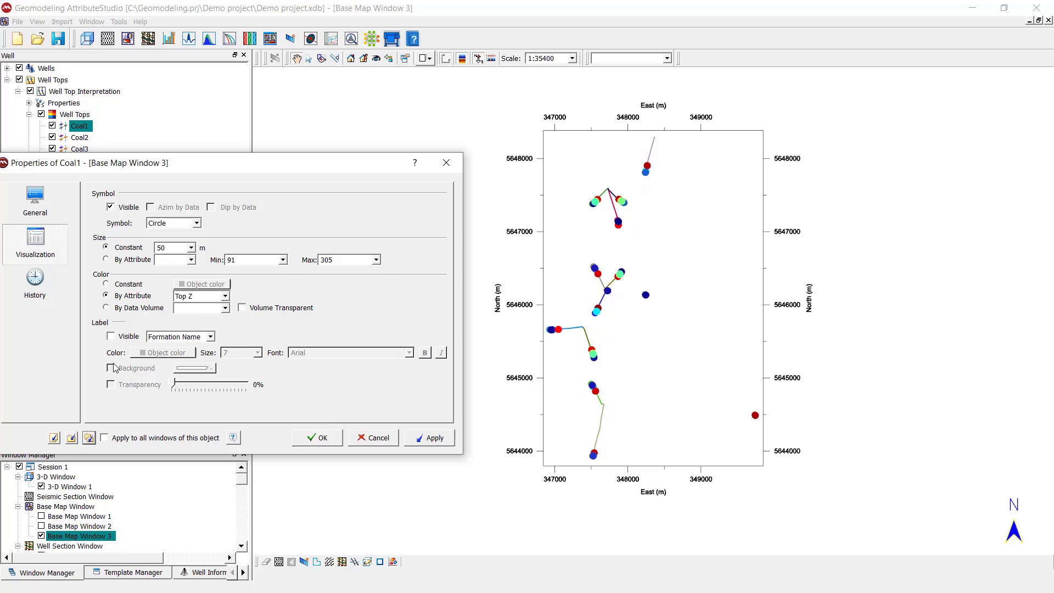
pyautogui.click(446, 162)
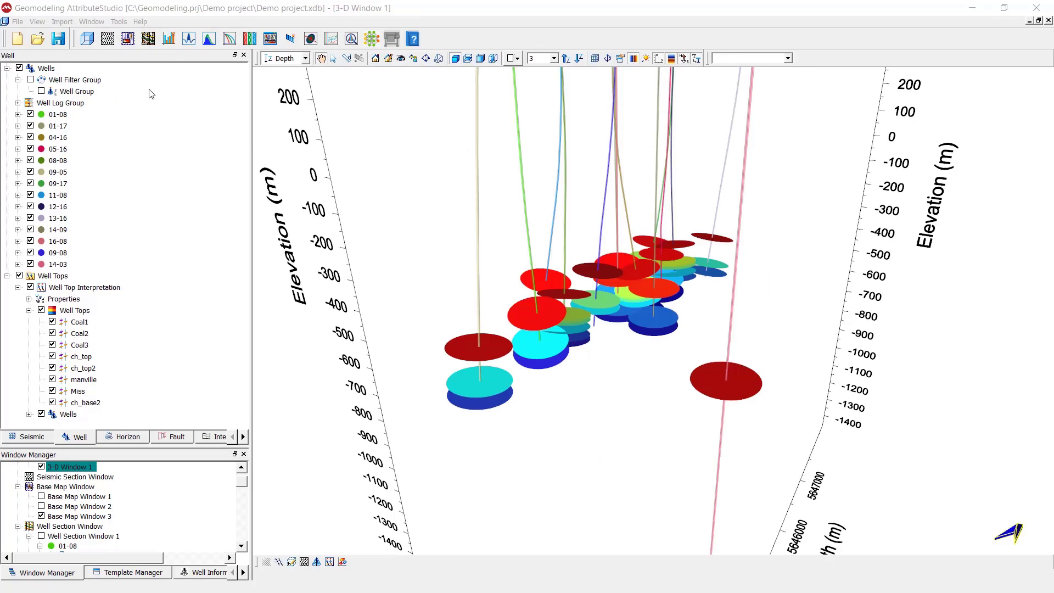
# Step: Open a new well section containing wells 01-08, 01-17, 04-16, 05-16, 08-08 and 09-05
pyautogui.click(149, 39)
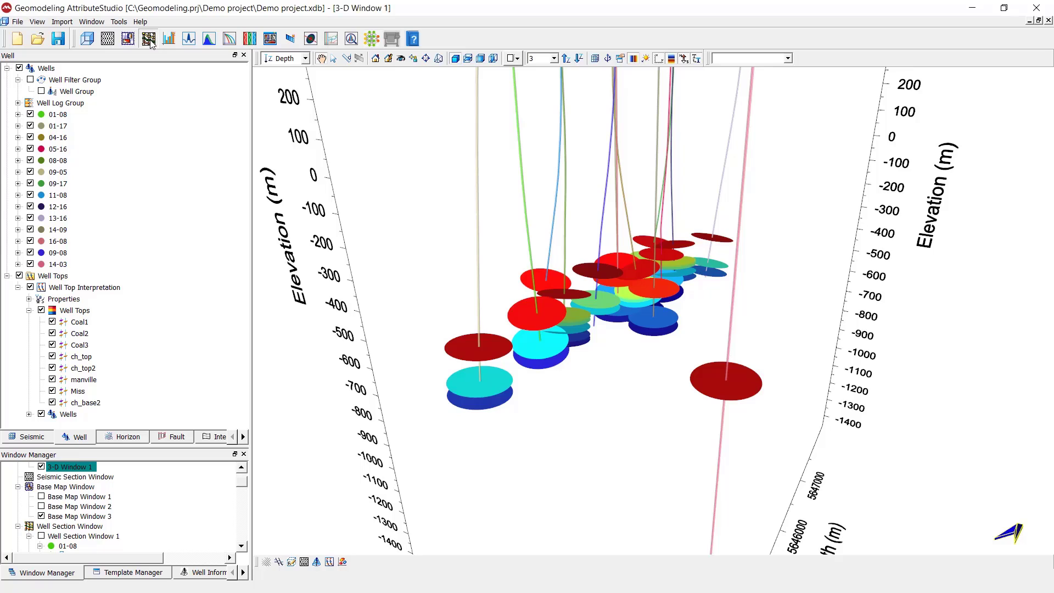
pyautogui.click(31, 115)
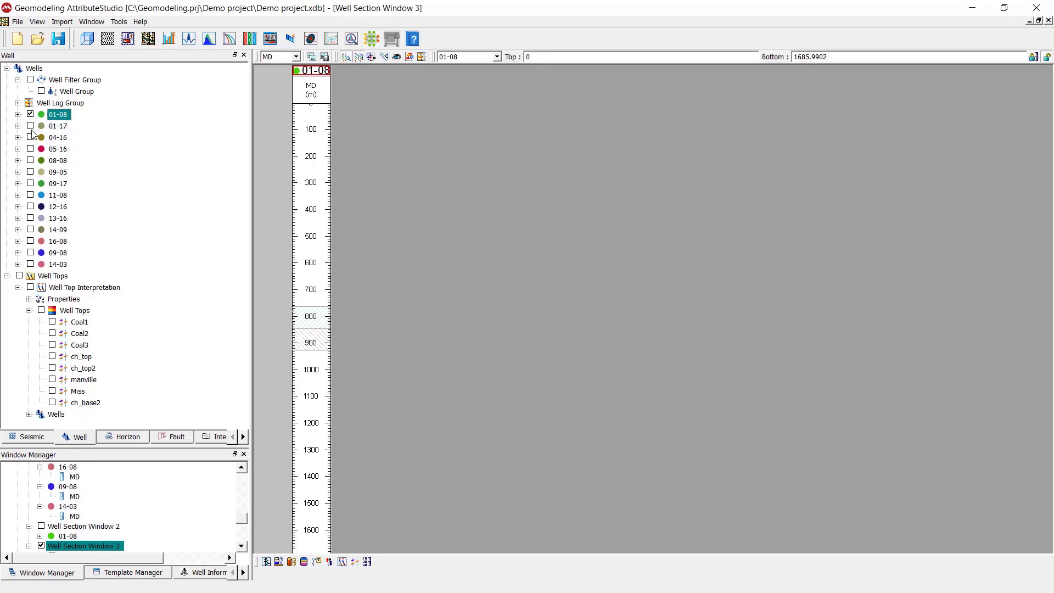
pyautogui.click(31, 126)
pyautogui.click(30, 138)
pyautogui.click(30, 149)
pyautogui.click(30, 161)
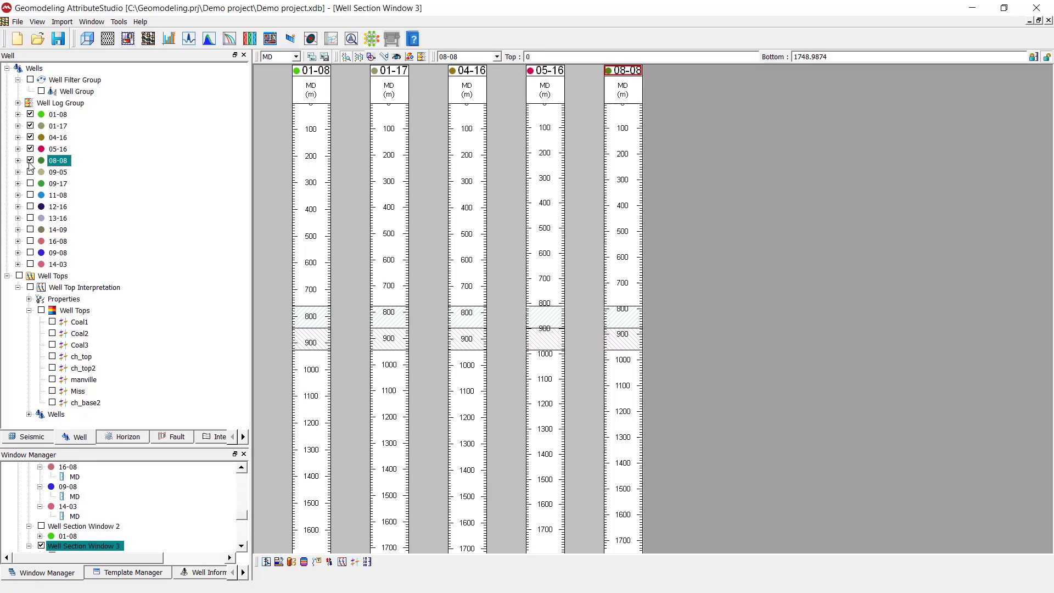
pyautogui.click(30, 173)
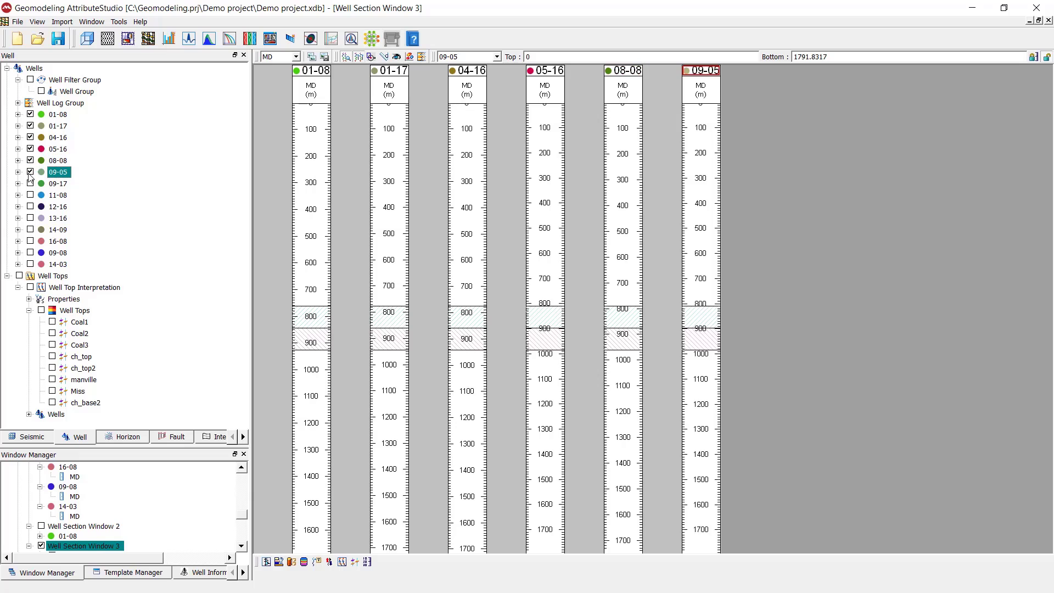
# Step: Display the well tops in the section and pan down to the manville, ch_top and Miss tops
pyautogui.click(318, 209)
pyautogui.rightClick(317, 209)
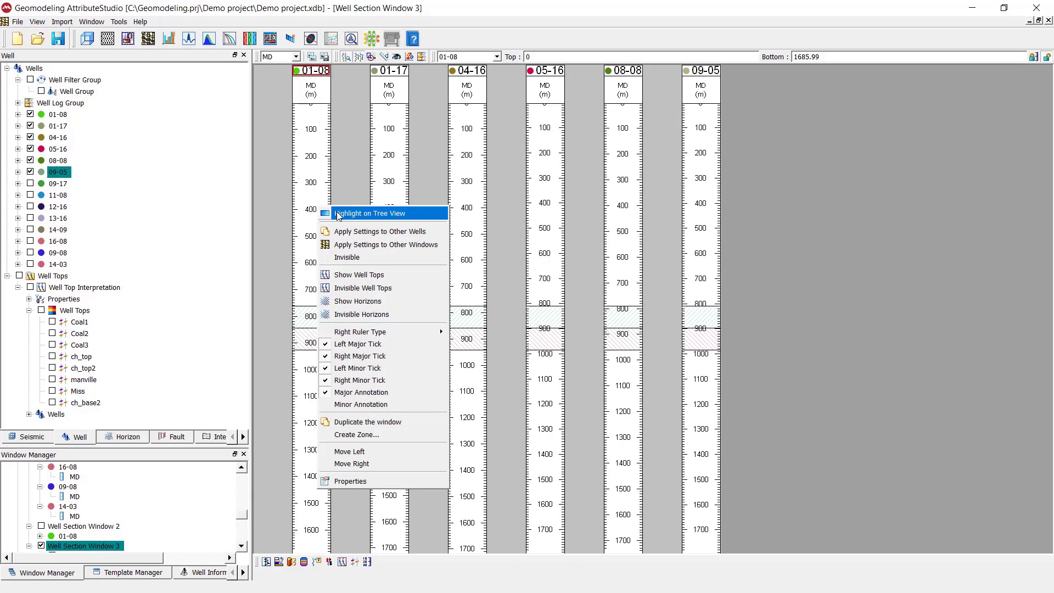
pyautogui.click(360, 275)
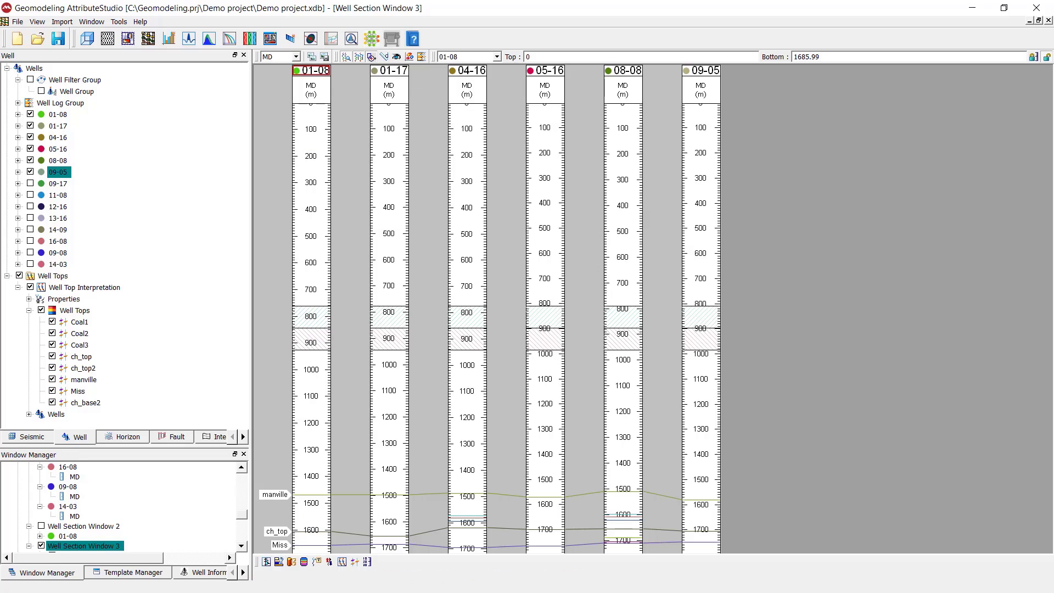
pyautogui.moveTo(312, 485); pyautogui.dragTo(317, 553)
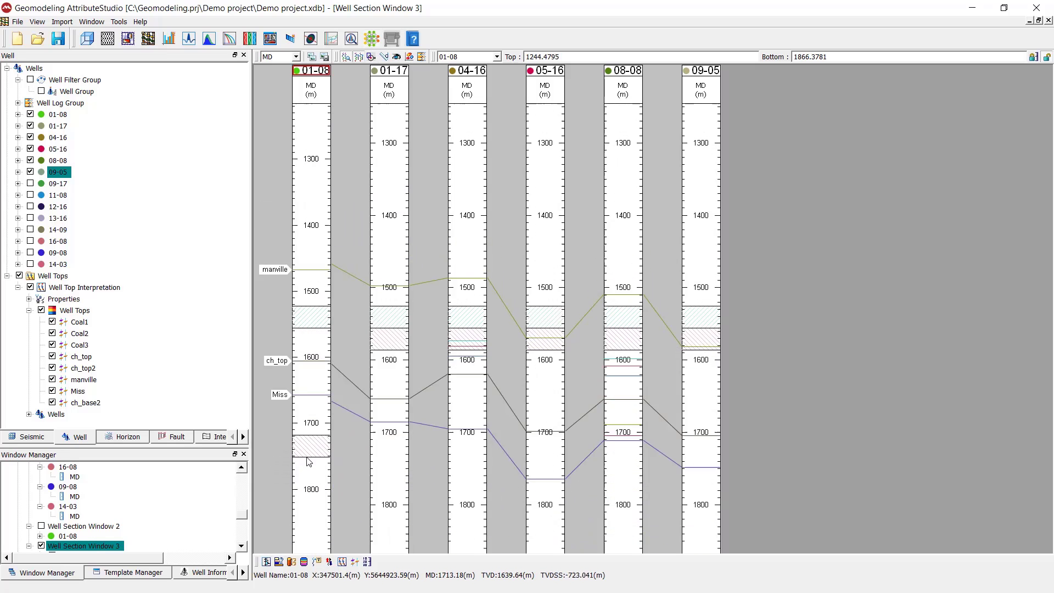
pyautogui.scroll(-5, 306, 458)
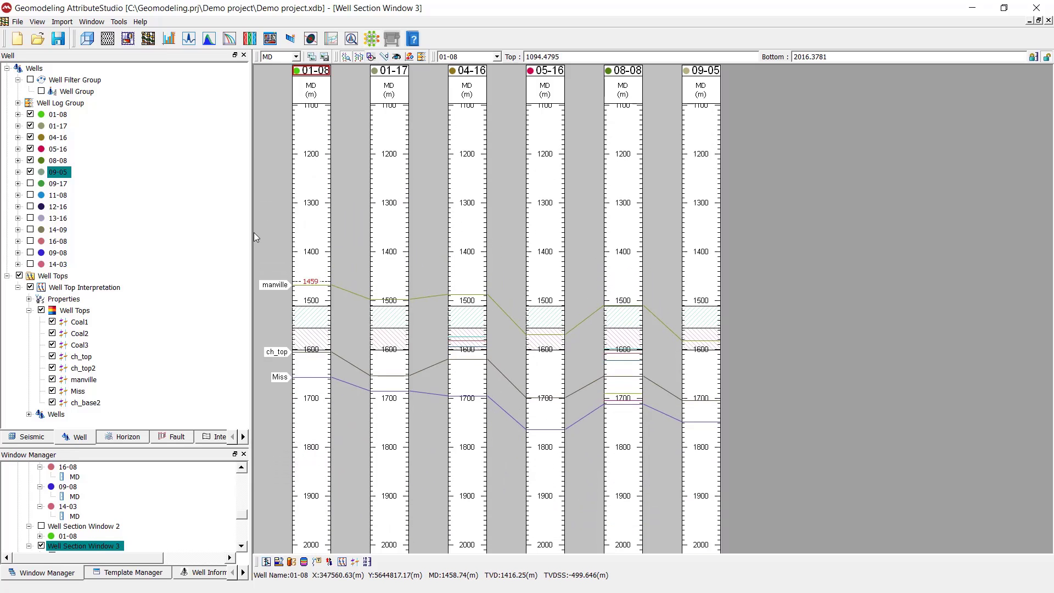
# Step: Flatten the well section on the manville top
pyautogui.rightClick(276, 283)
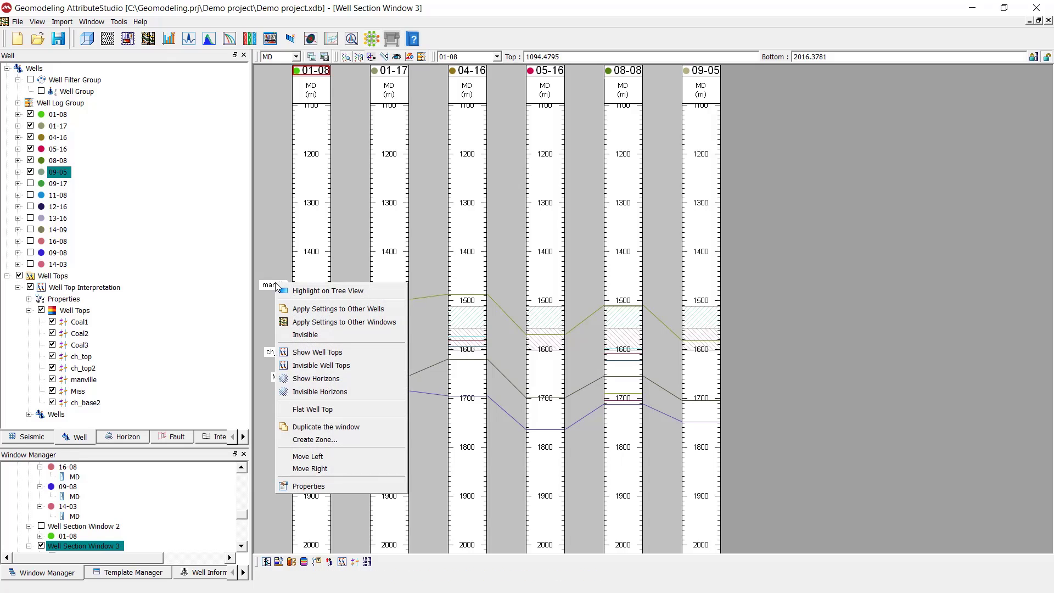
pyautogui.click(311, 410)
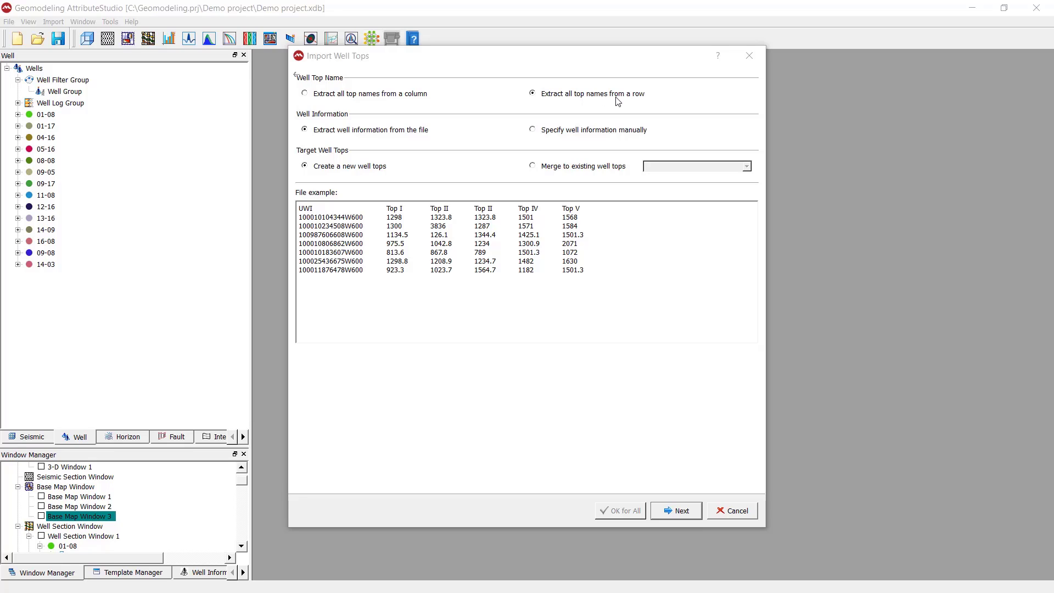
# Step: Advance to the delimiter settings and enlarge the preview of Well tops in row.csv
pyautogui.click(670, 509)
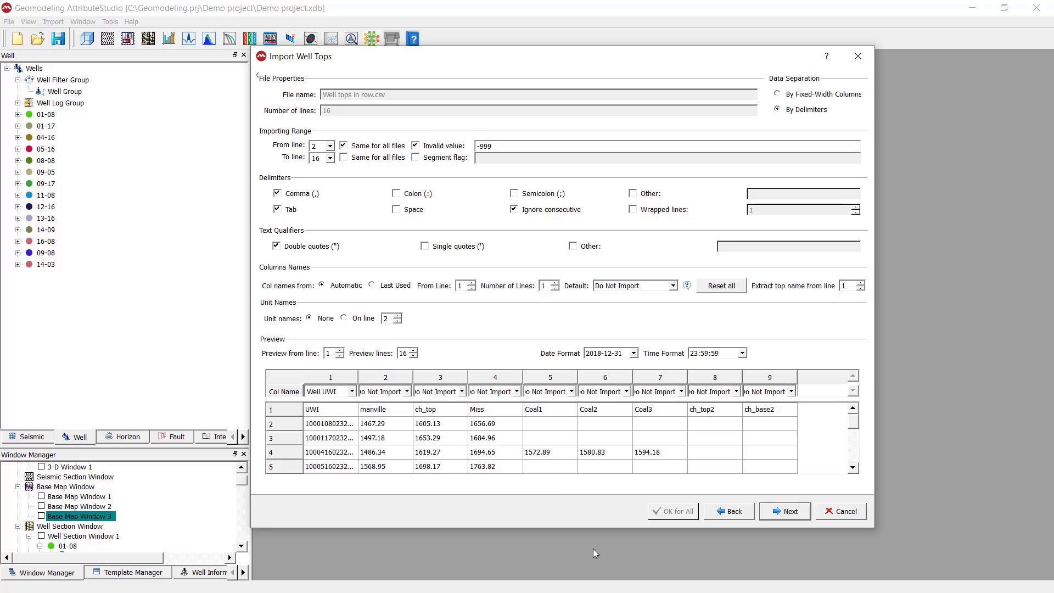
pyautogui.moveTo(602, 529); pyautogui.dragTo(602, 572)
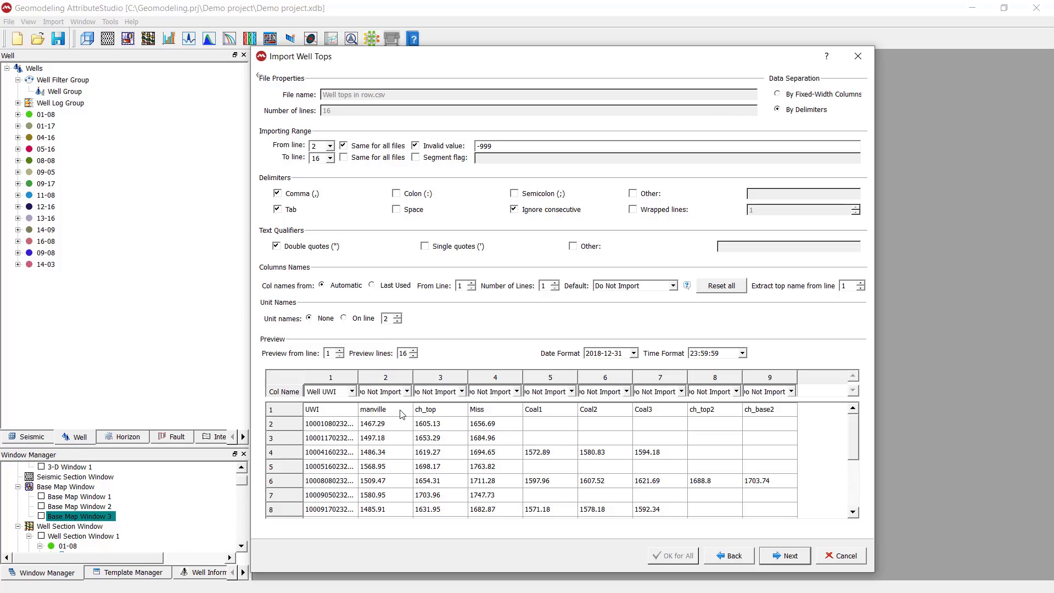
# Step: Assign the manville, ch_top and Miss columns as Top MD
pyautogui.click(407, 391)
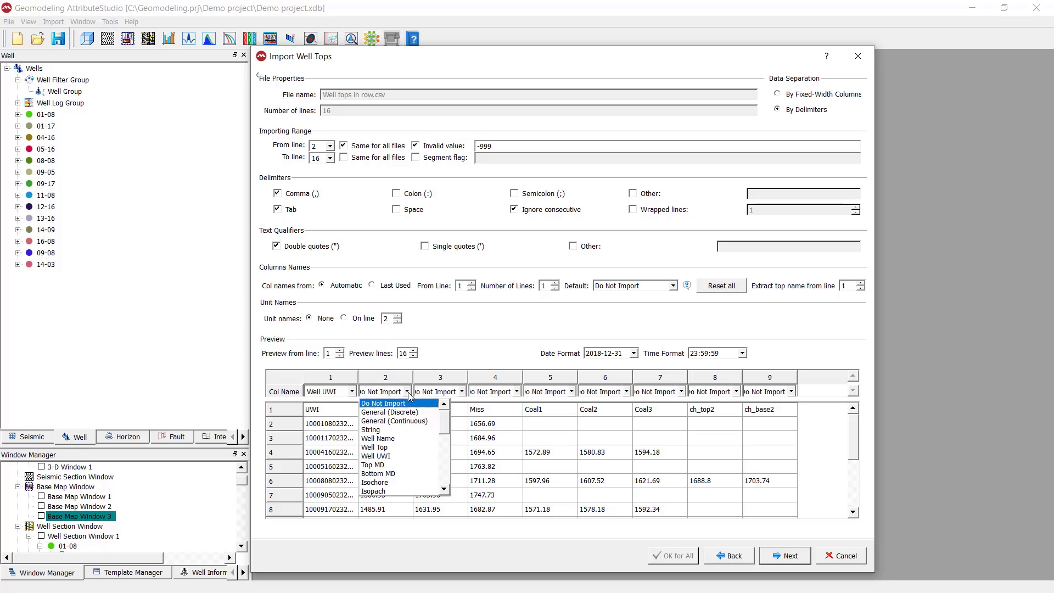
pyautogui.click(406, 465)
pyautogui.click(463, 391)
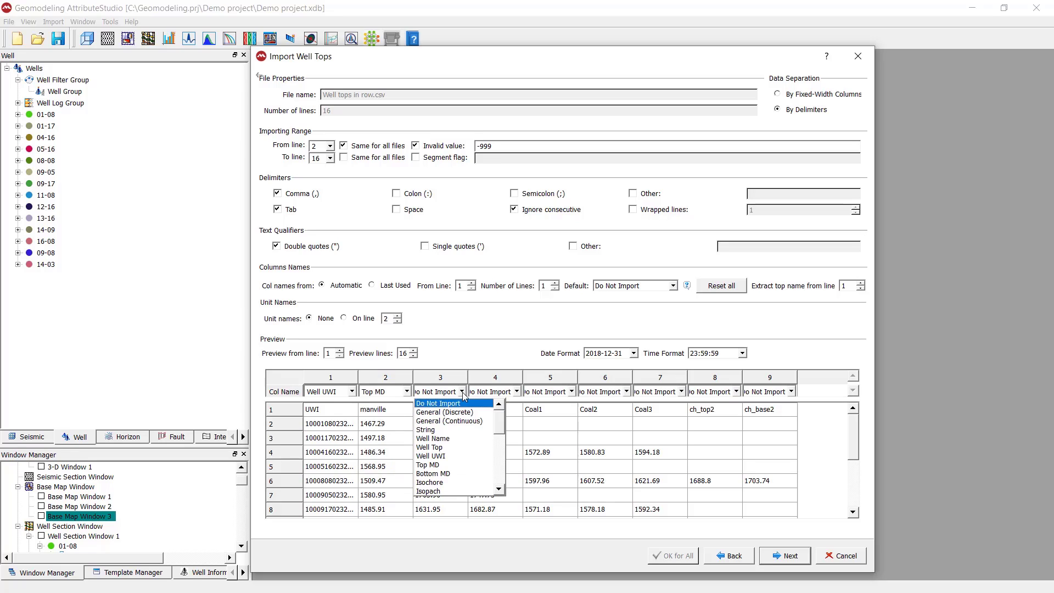
pyautogui.click(447, 465)
pyautogui.click(517, 392)
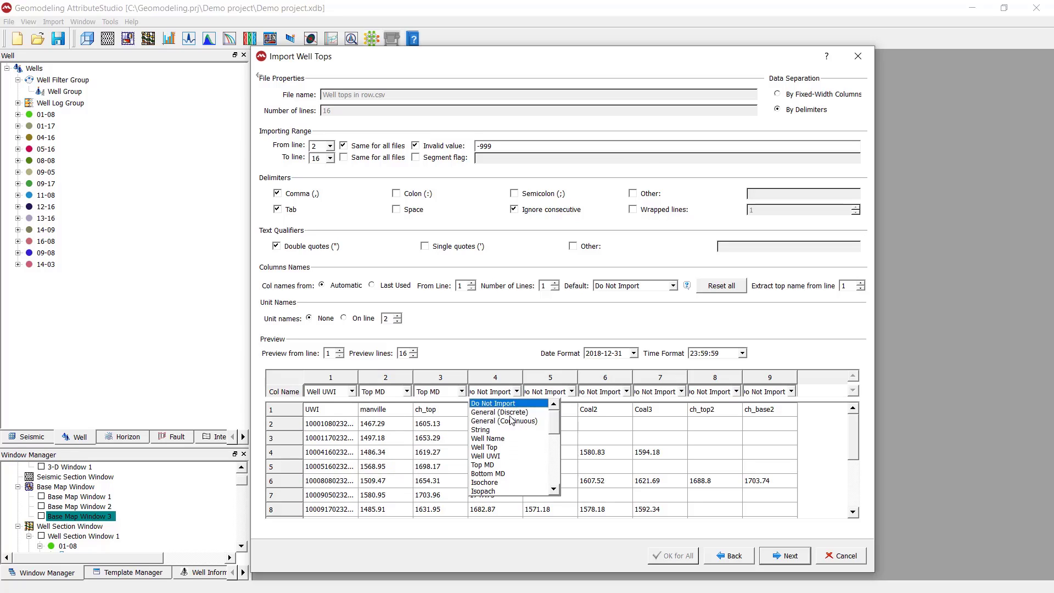
pyautogui.click(516, 451)
pyautogui.click(516, 391)
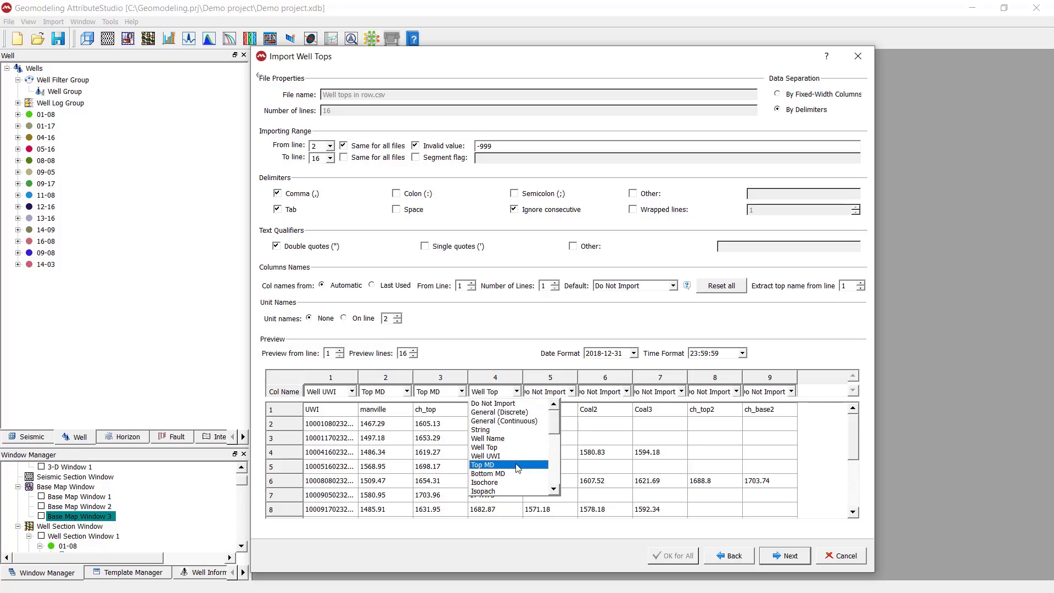
pyautogui.click(516, 465)
# Step: Assign the Coal1, Coal2, Coal3, ch_top2 and ch_base2 columns as Top MD
pyautogui.click(572, 391)
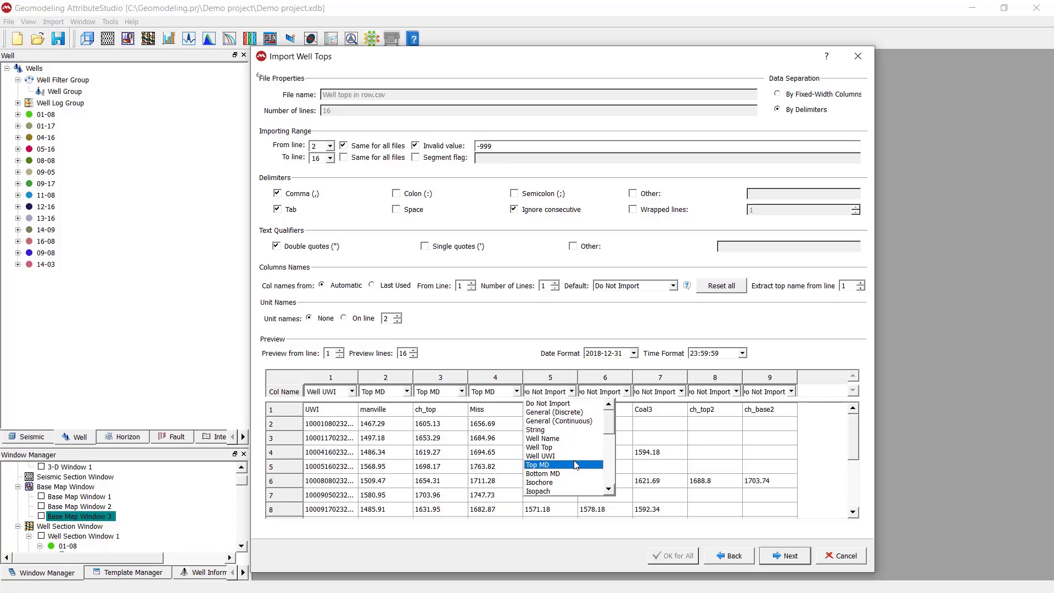
pyautogui.click(571, 465)
pyautogui.click(626, 392)
pyautogui.click(604, 465)
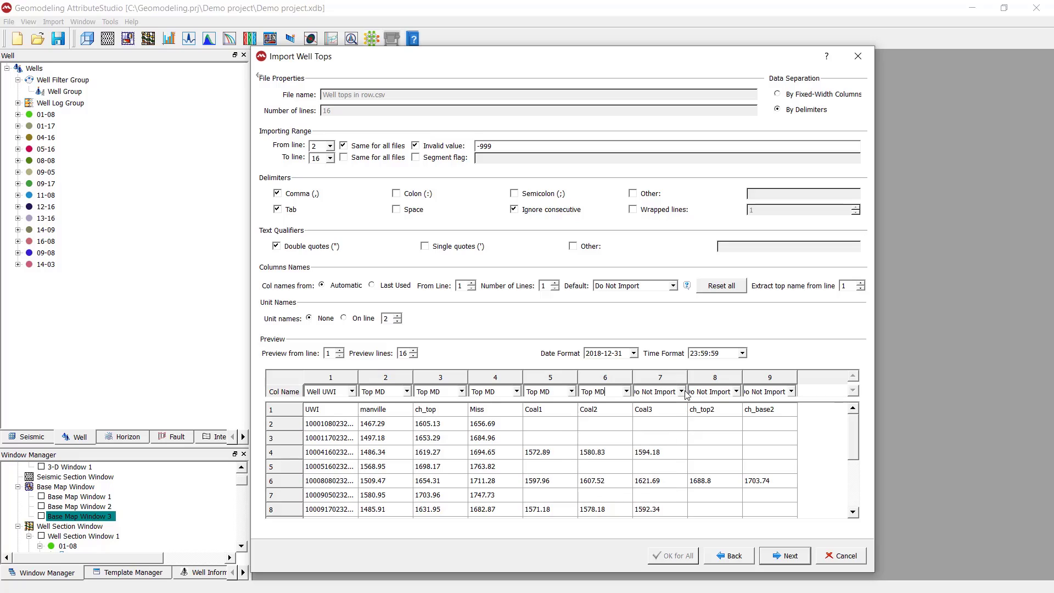
pyautogui.click(681, 391)
pyautogui.click(666, 465)
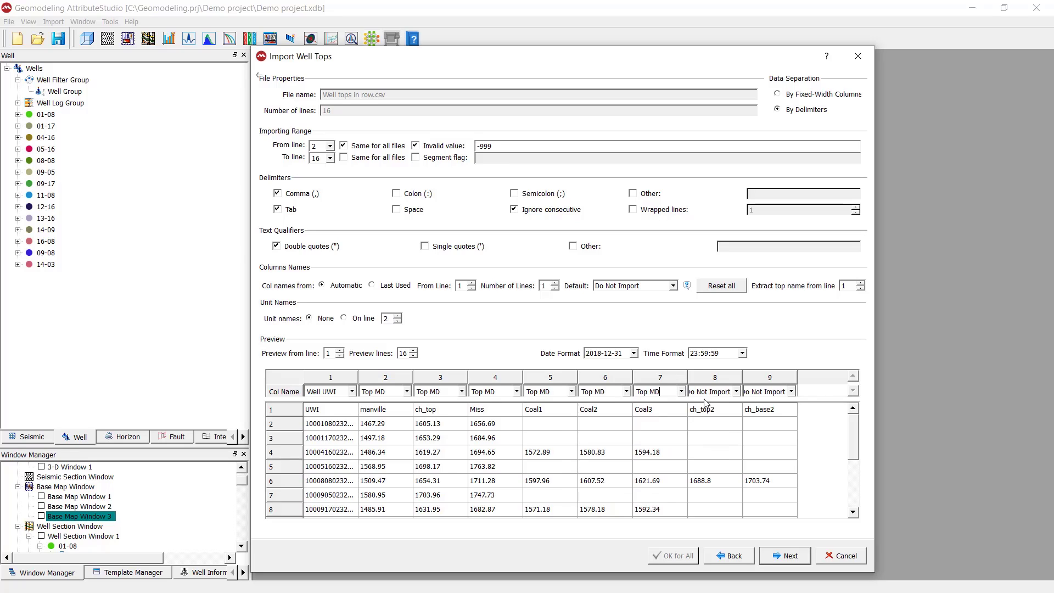
pyautogui.click(740, 392)
pyautogui.click(736, 466)
pyautogui.click(792, 391)
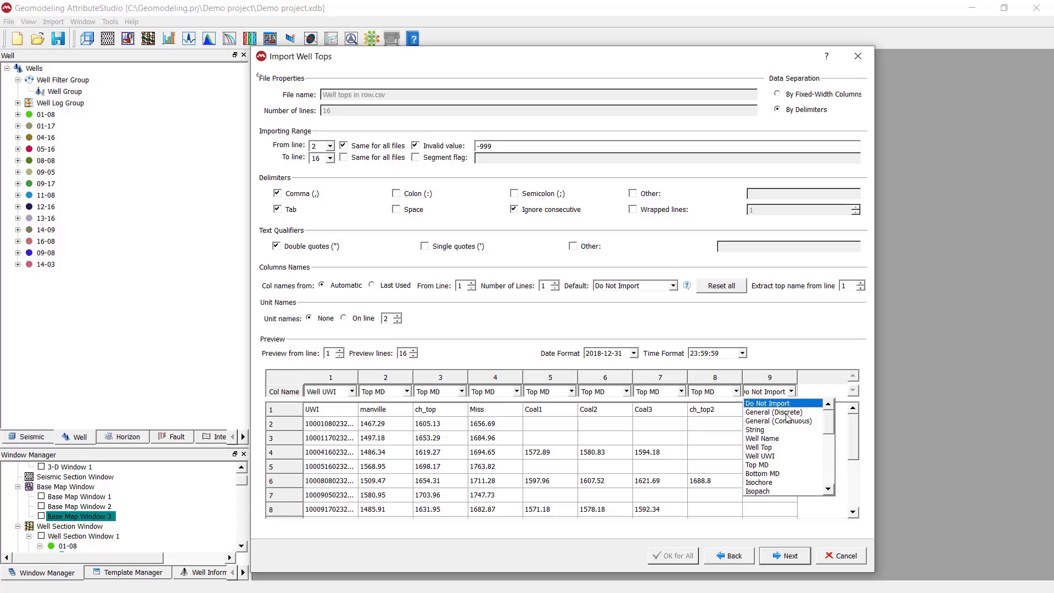
pyautogui.click(778, 465)
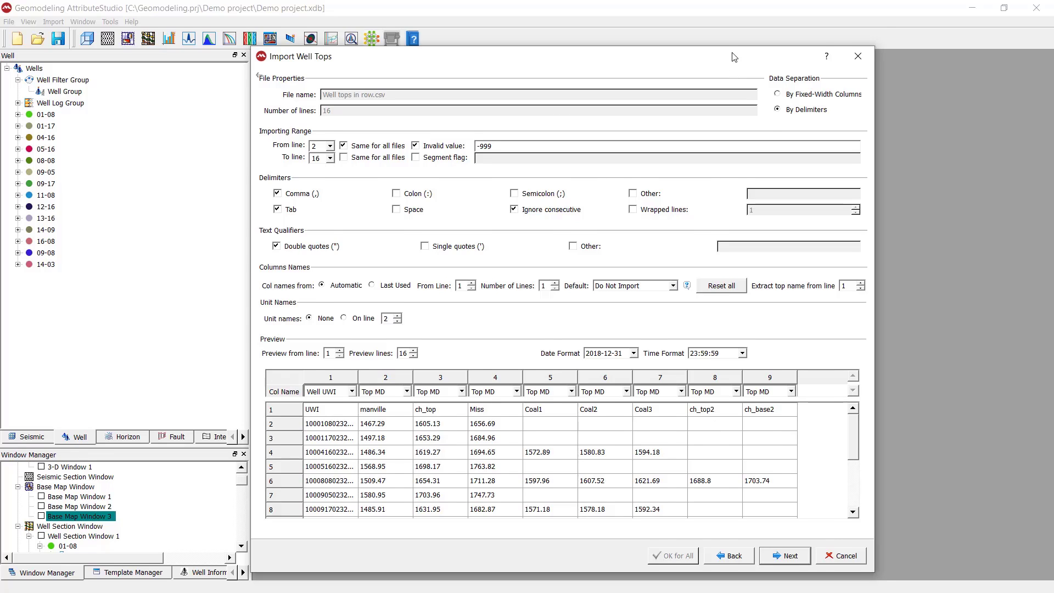
pyautogui.moveTo(734, 59); pyautogui.dragTo(736, 48)
# Step: Finish the import via the Attribute Properties page, creating a new Well Top Interpretation
pyautogui.click(804, 541)
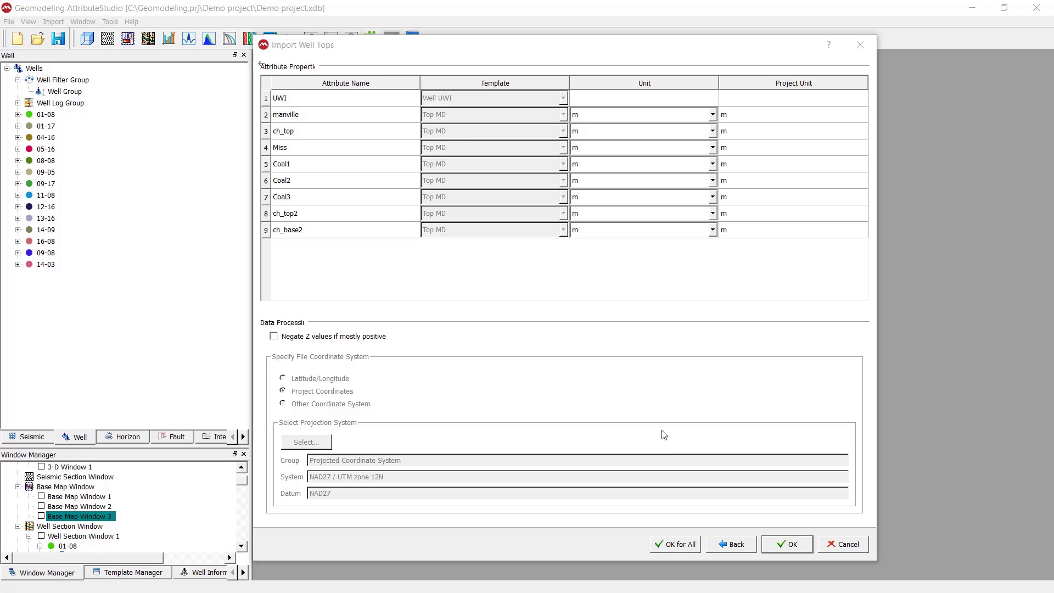
pyautogui.click(803, 545)
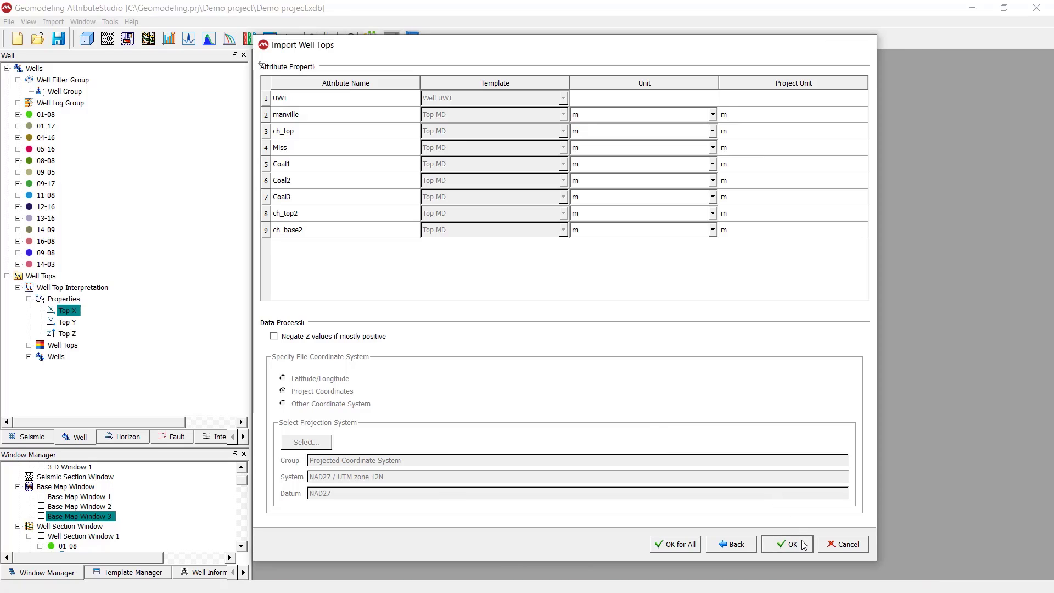